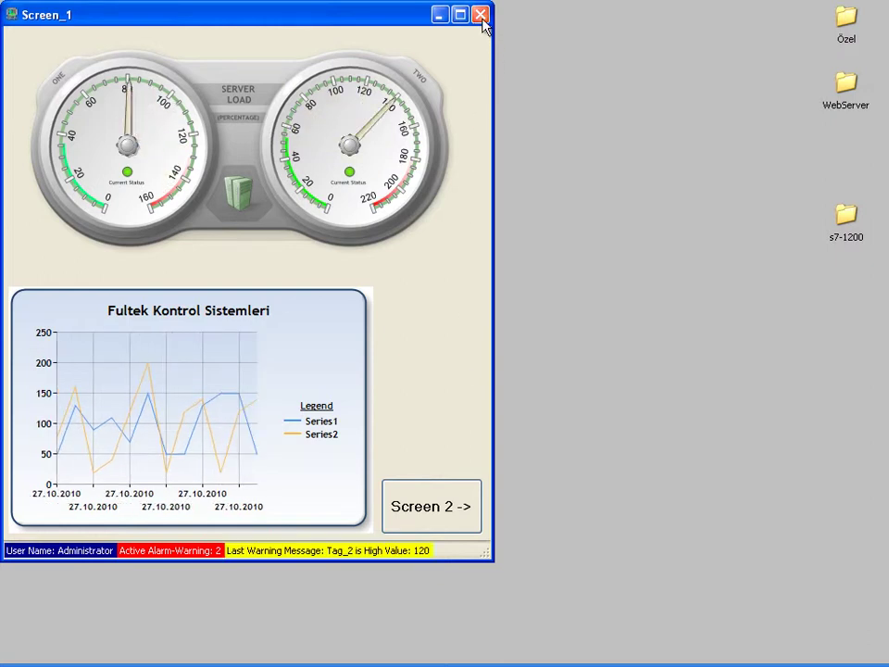
# Switch the runtime to the Screen_2 alarm list, then close Screen_2 to return to the editor
pyautogui.click(431, 507)
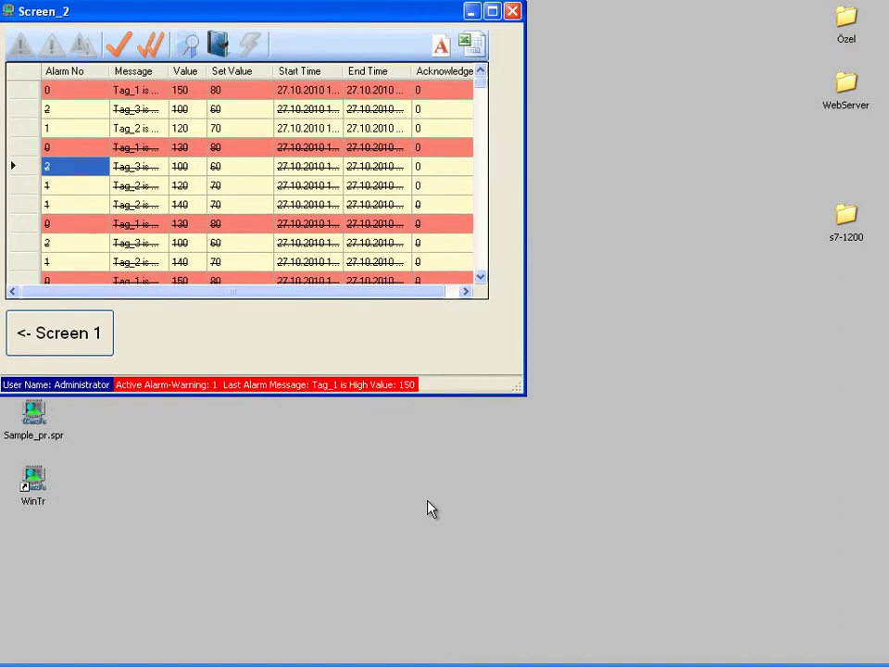
pyautogui.click(512, 12)
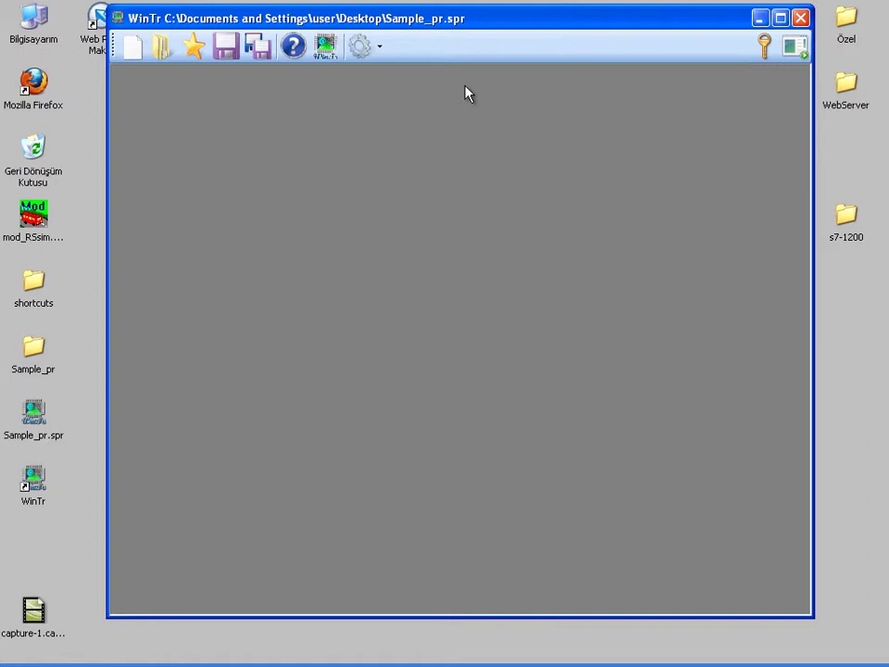
# Turn on Enable Webserver in the Control Panel's Web Server settings
pyautogui.click(379, 48)
pyautogui.click(359, 211)
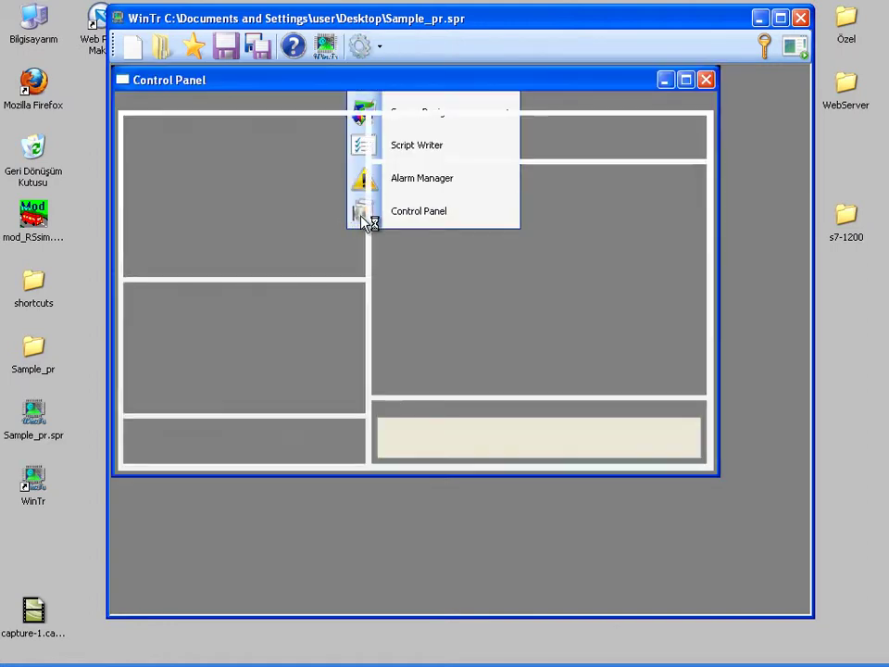
pyautogui.click(568, 104)
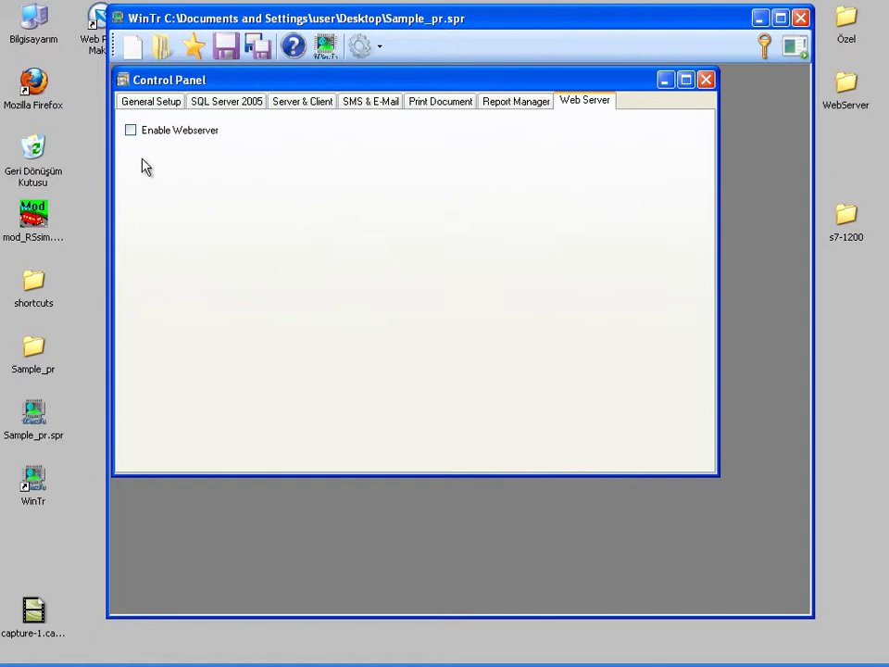
pyautogui.click(133, 137)
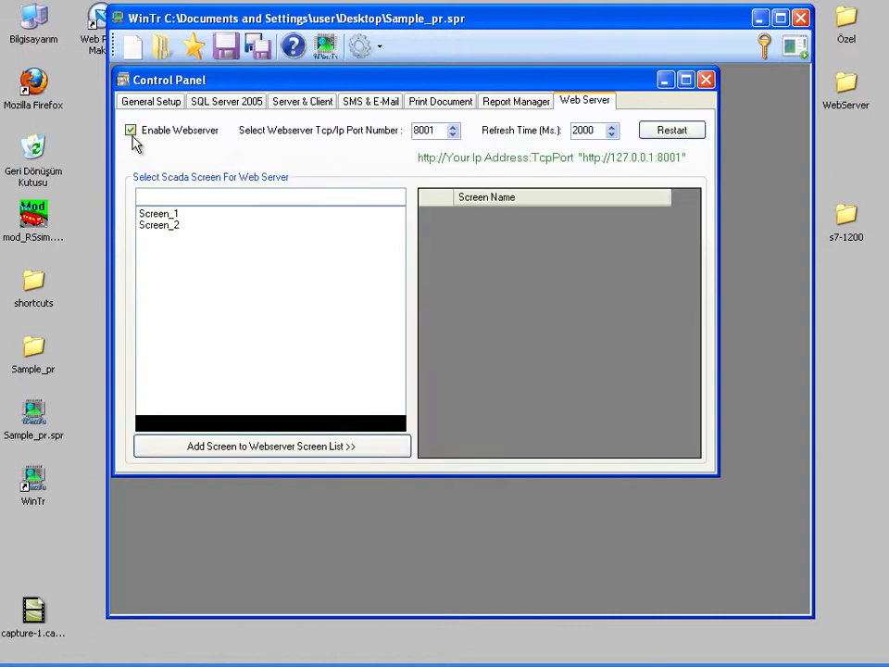
# Add Screen_1 and Screen_2 to the webserver screen list
pyautogui.click(171, 214)
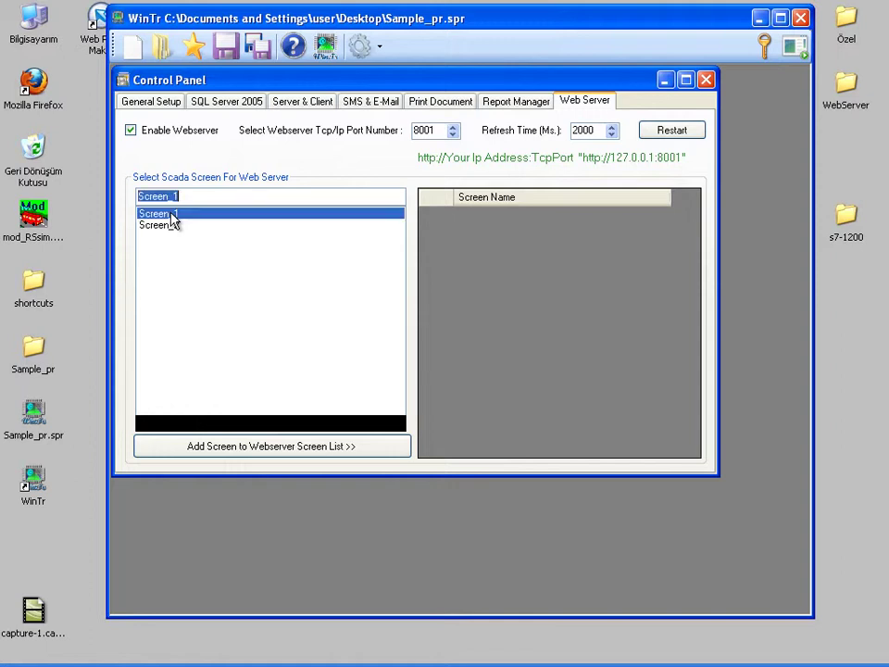
pyautogui.click(259, 447)
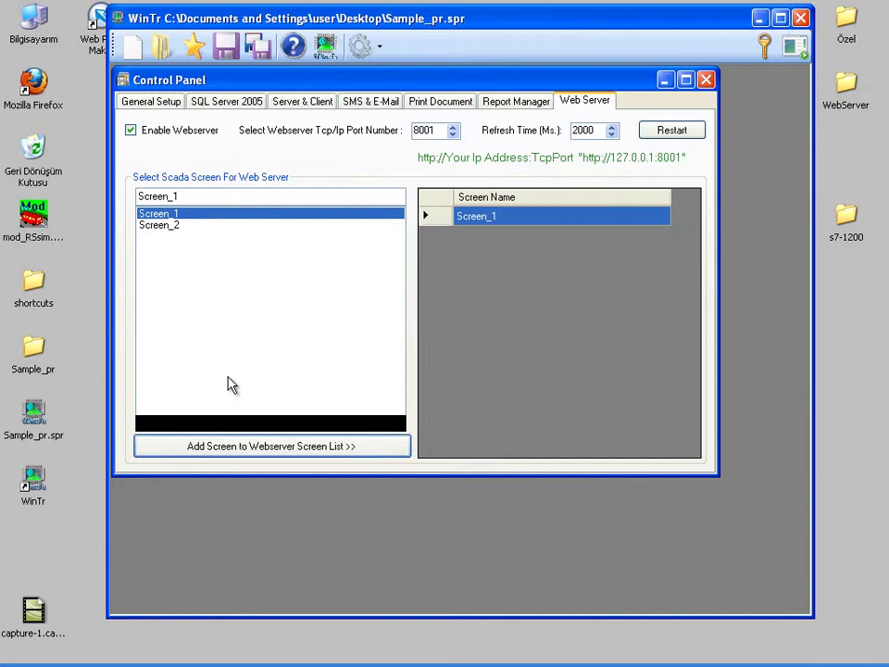
pyautogui.click(172, 225)
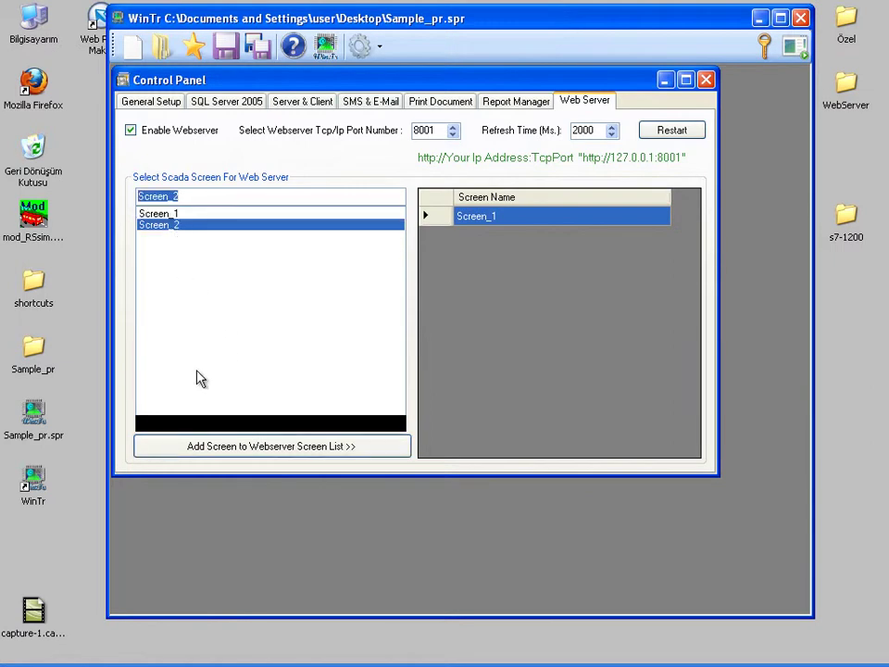
pyautogui.click(223, 450)
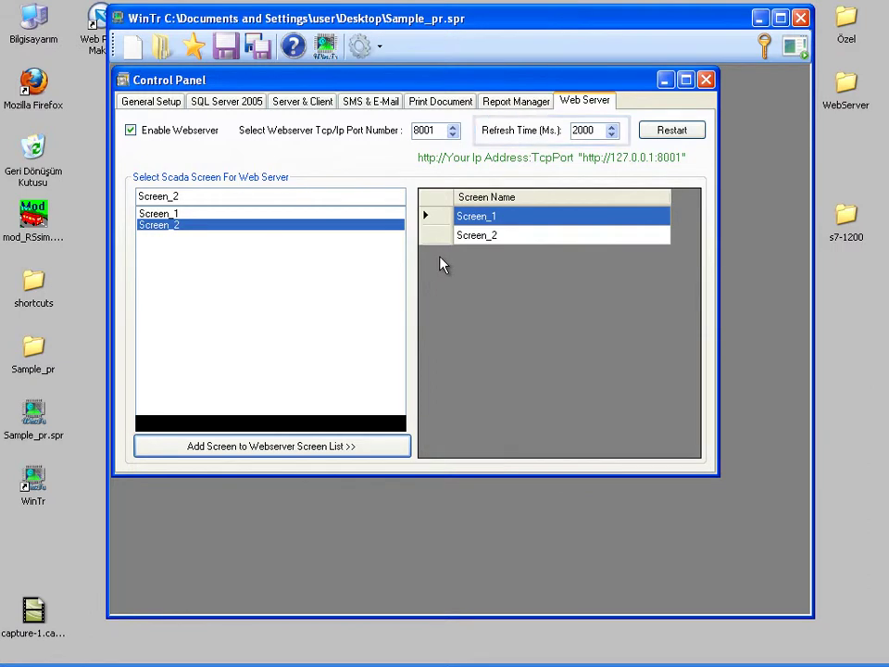
# Change the web server refresh time from 2000 to 500 ms and start the project runtime
pyautogui.doubleClick(576, 131)
pyautogui.write('500')
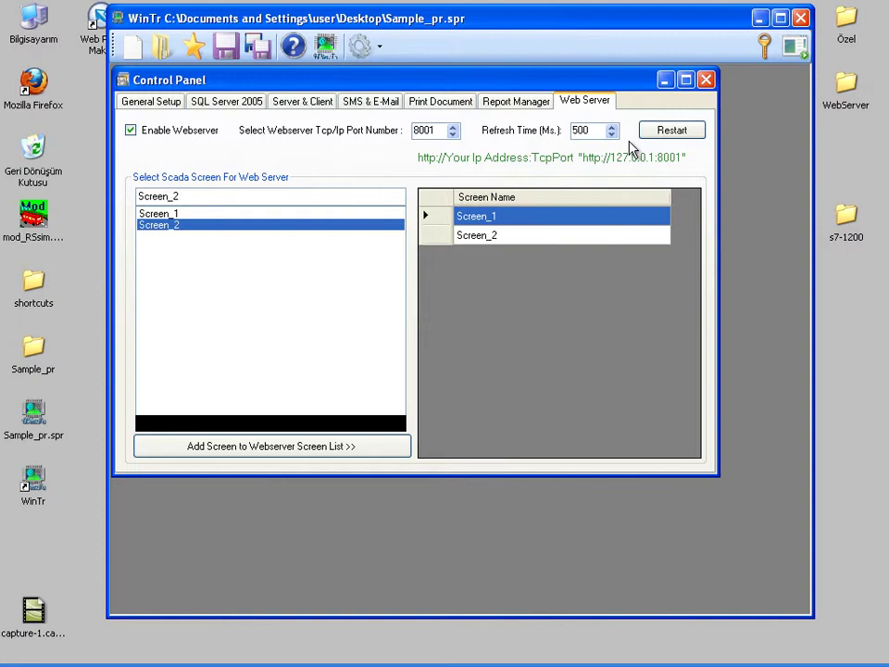
pyautogui.click(706, 81)
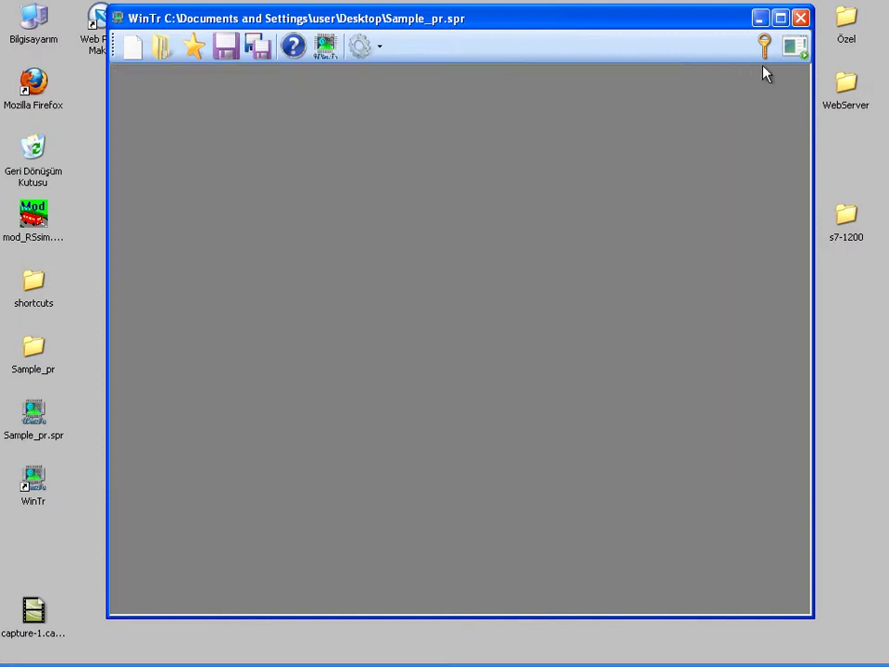
pyautogui.click(794, 51)
pyautogui.press('super')
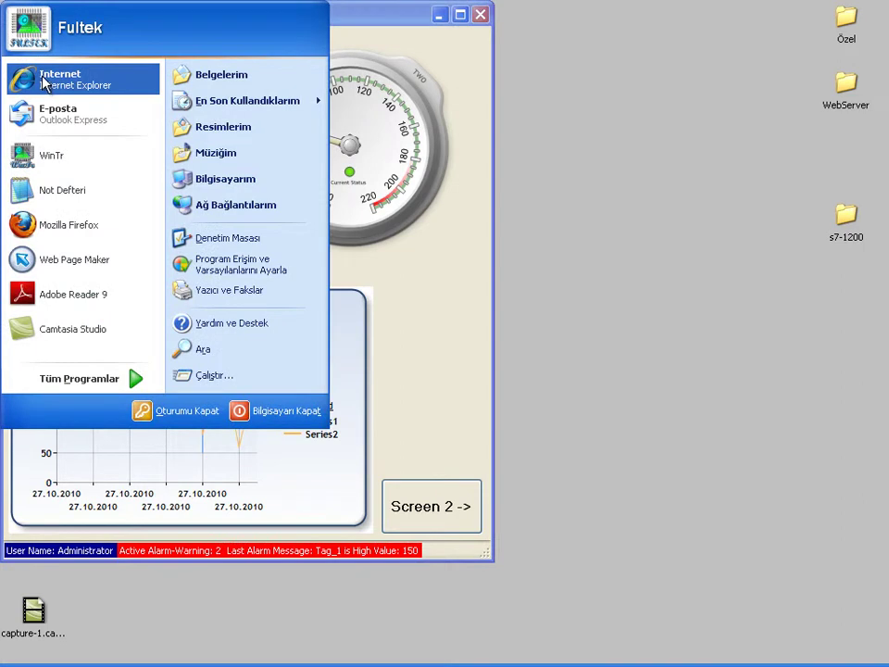
pyautogui.click(41, 80)
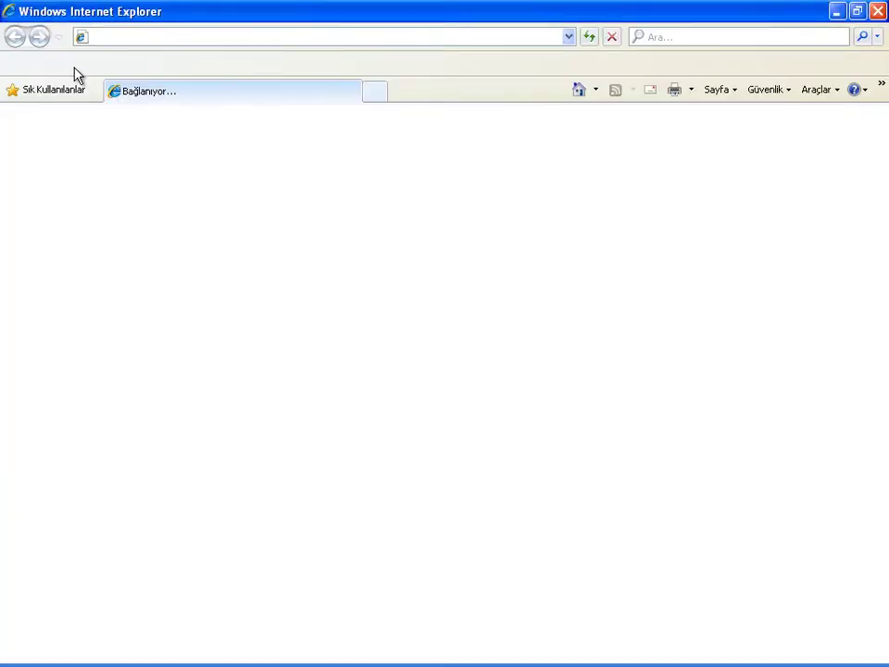
pyautogui.click(377, 40)
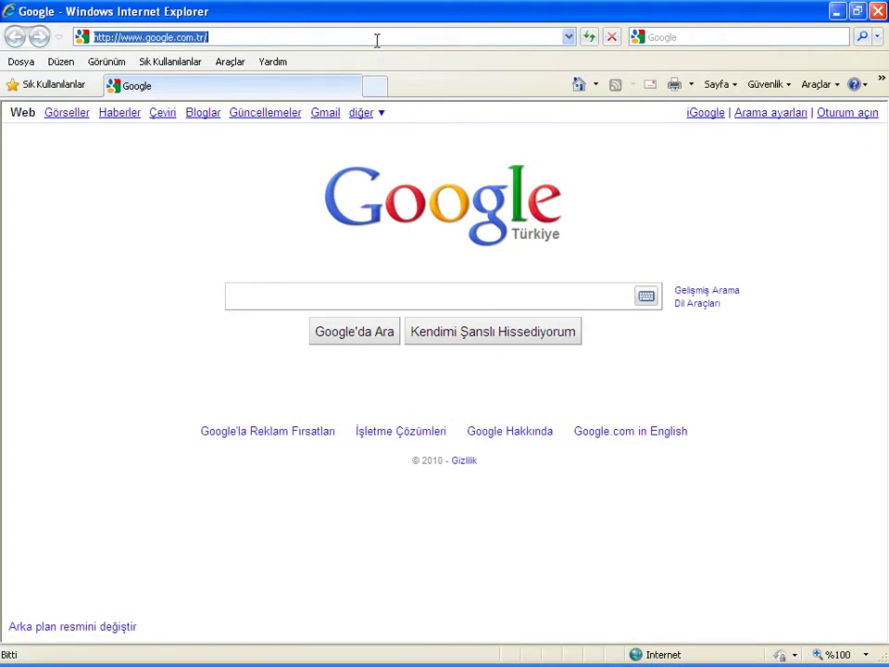
pyautogui.write('192')
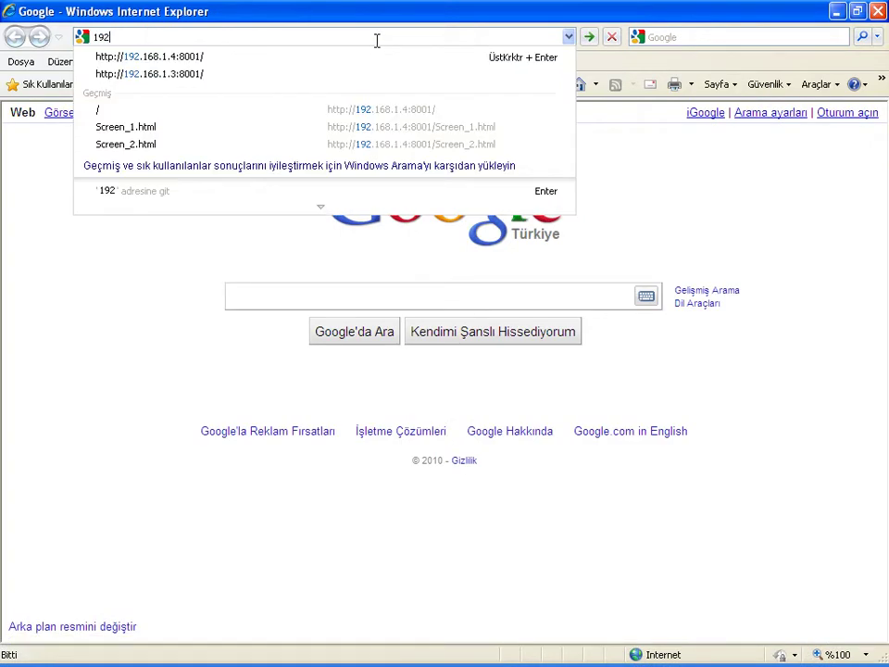
pyautogui.click(363, 66)
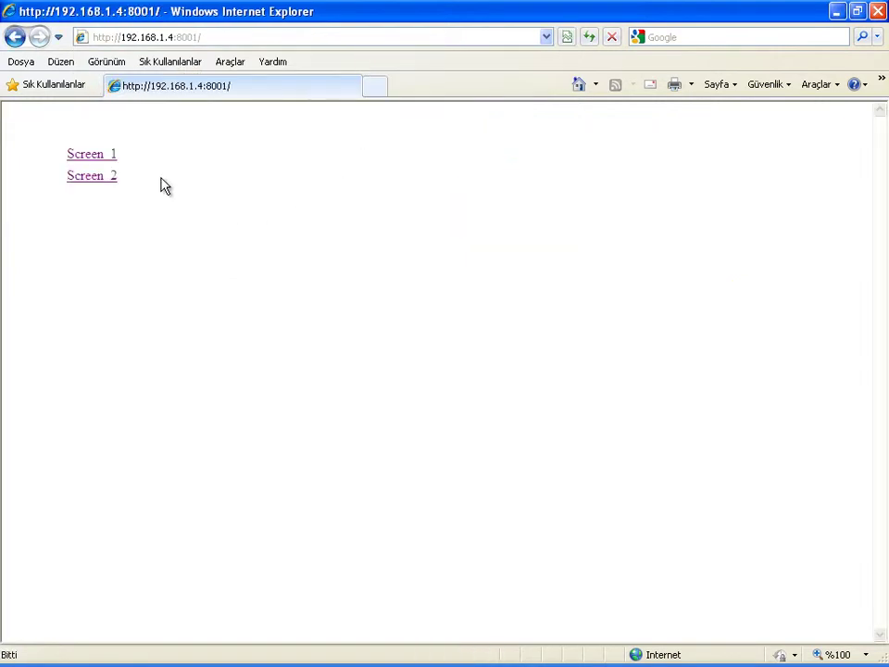
pyautogui.click(80, 160)
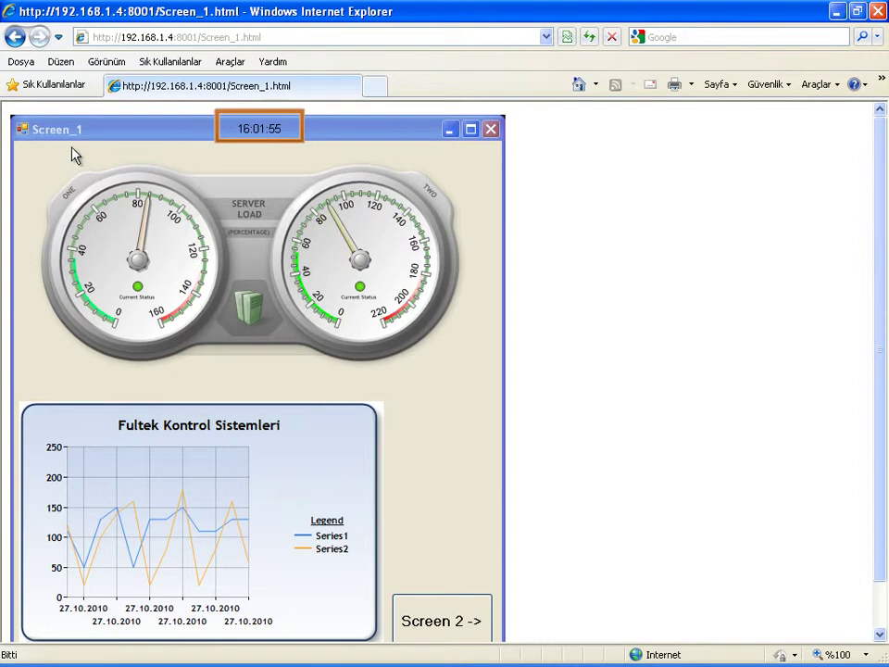
pyautogui.click(16, 37)
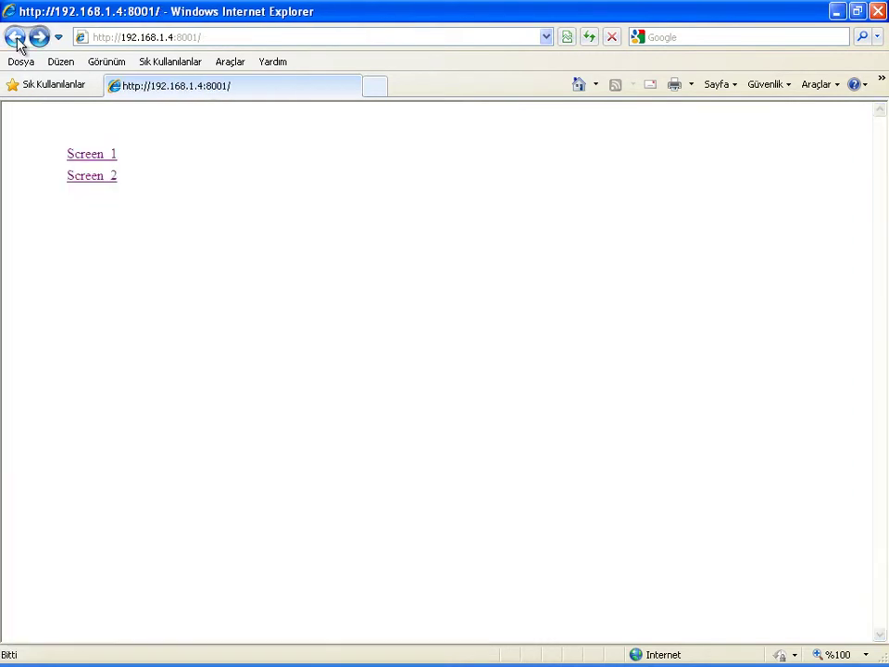
pyautogui.click(69, 177)
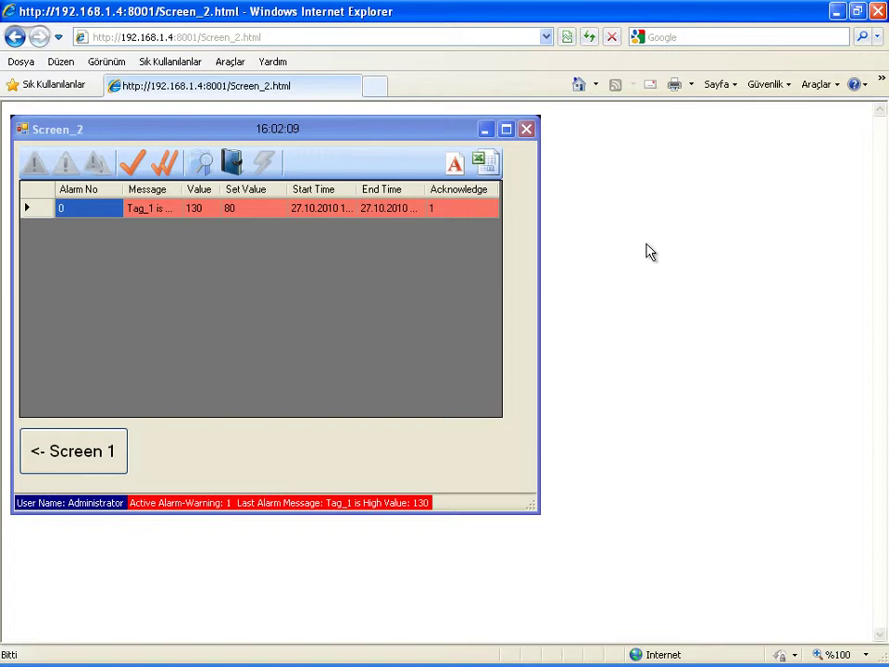
pyautogui.click(18, 38)
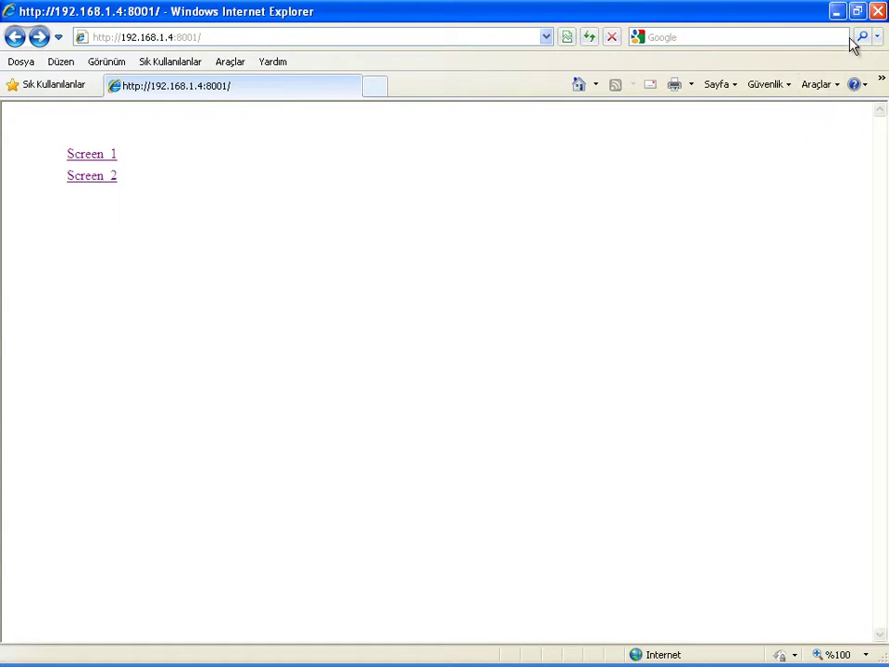
# Close Internet Explorer, drag the Screen_1 window downward, and launch Web Page Maker
pyautogui.click(876, 13)
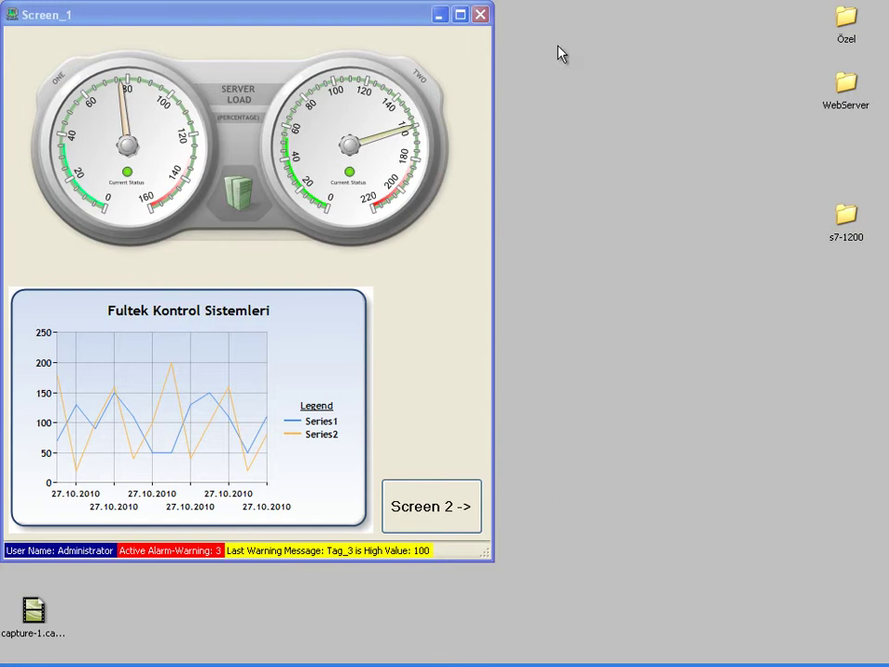
pyautogui.moveTo(396, 22); pyautogui.dragTo(392, 115)
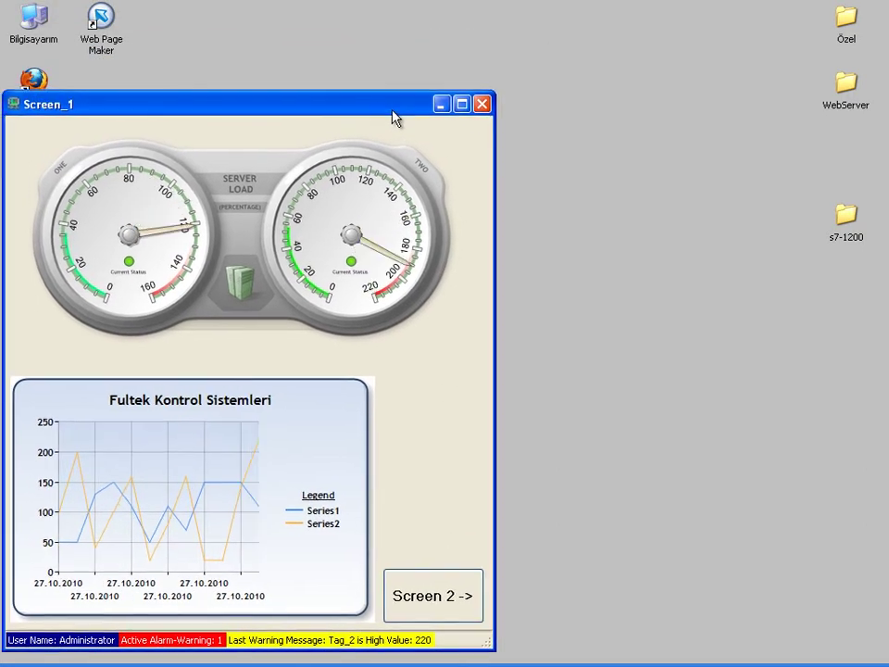
pyautogui.doubleClick(113, 37)
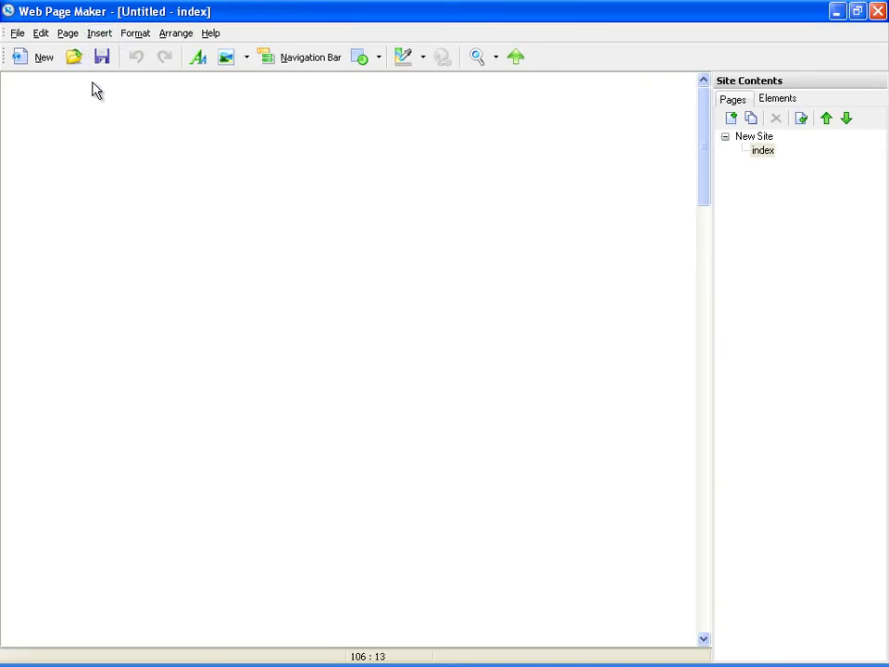
# Insert a size-48 WordArt reading 'WELCOME to SCADA SCREENS' and move it to the page top
pyautogui.click(96, 33)
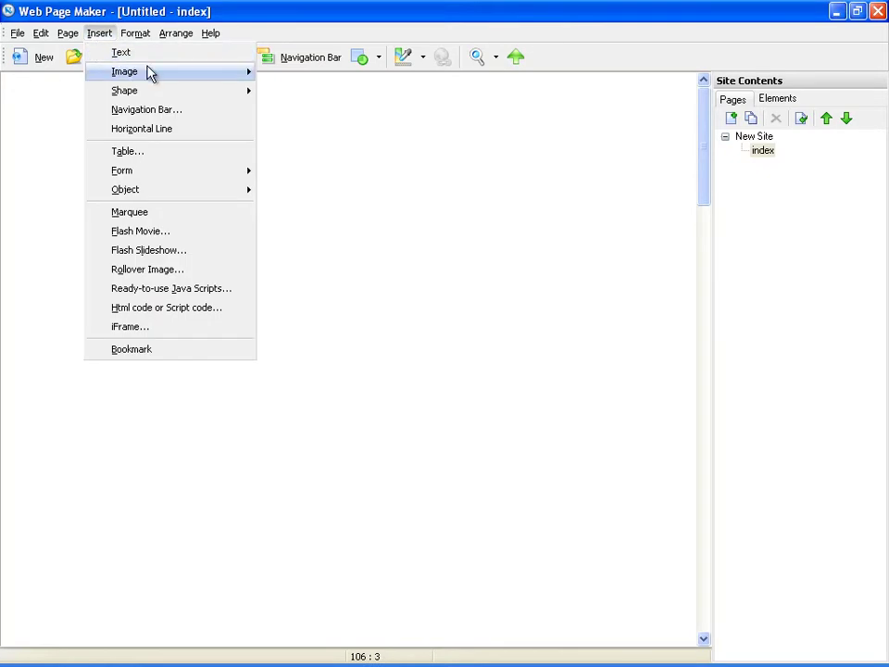
pyautogui.moveTo(231, 74)
pyautogui.click(300, 112)
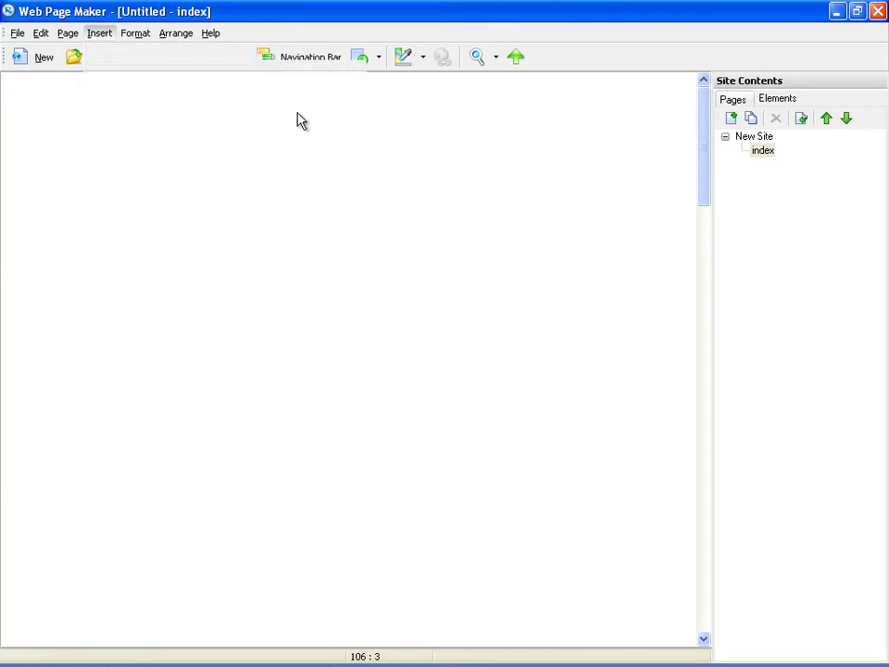
pyautogui.click(300, 266)
pyautogui.doubleClick(300, 265)
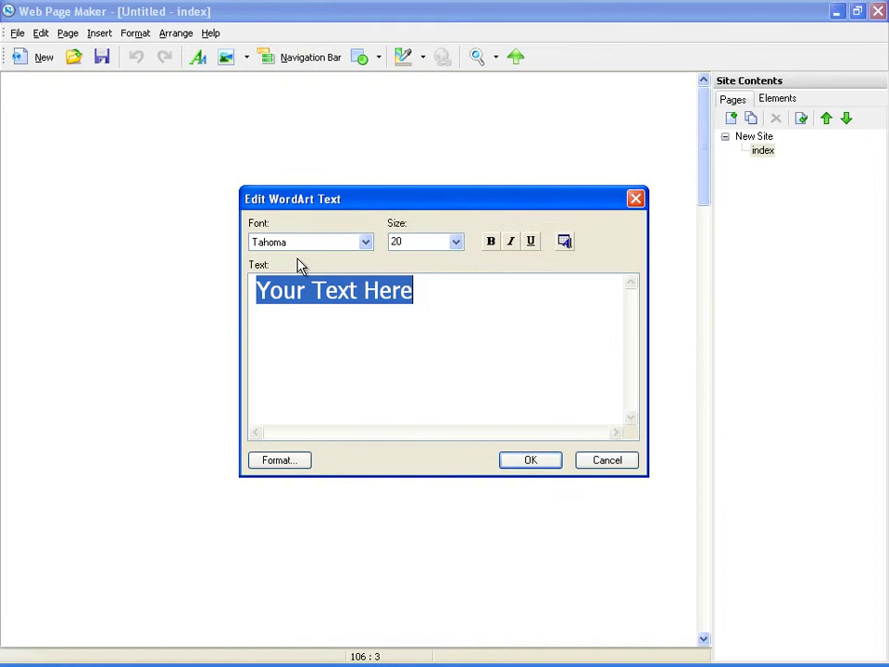
pyautogui.click(455, 242)
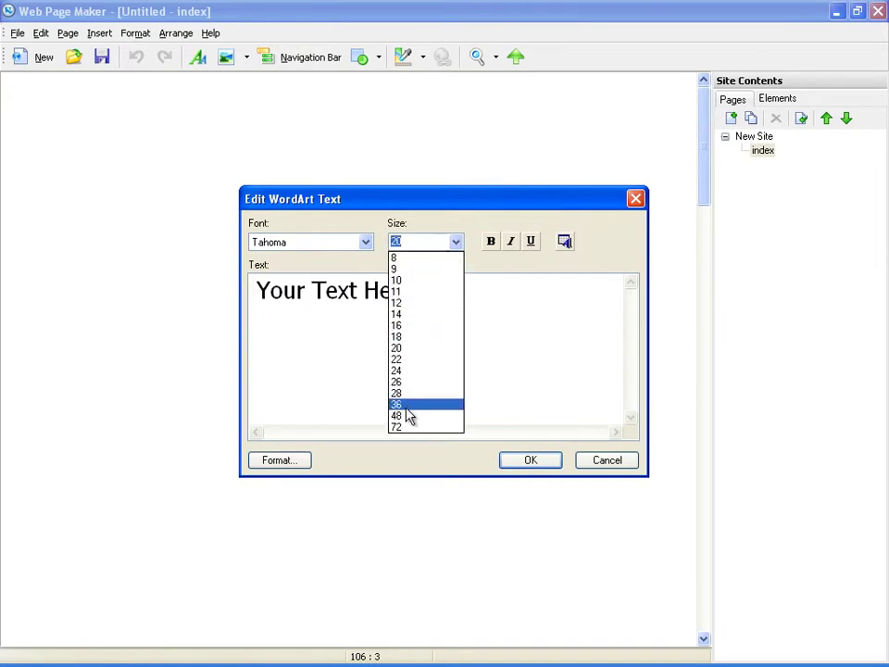
pyautogui.click(405, 415)
pyautogui.moveTo(287, 313); pyautogui.dragTo(886, 394)
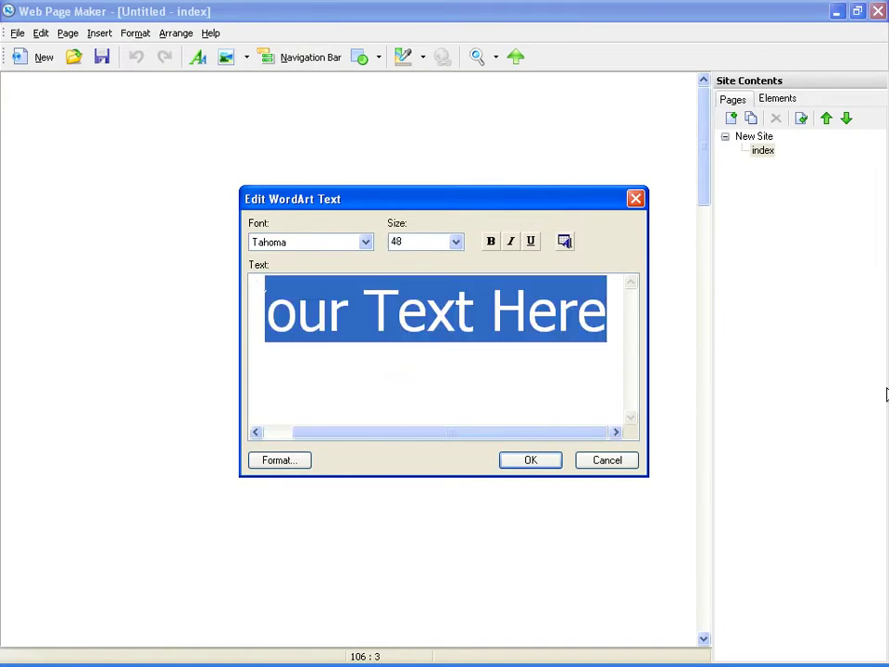
pyautogui.write('WELCOME ')
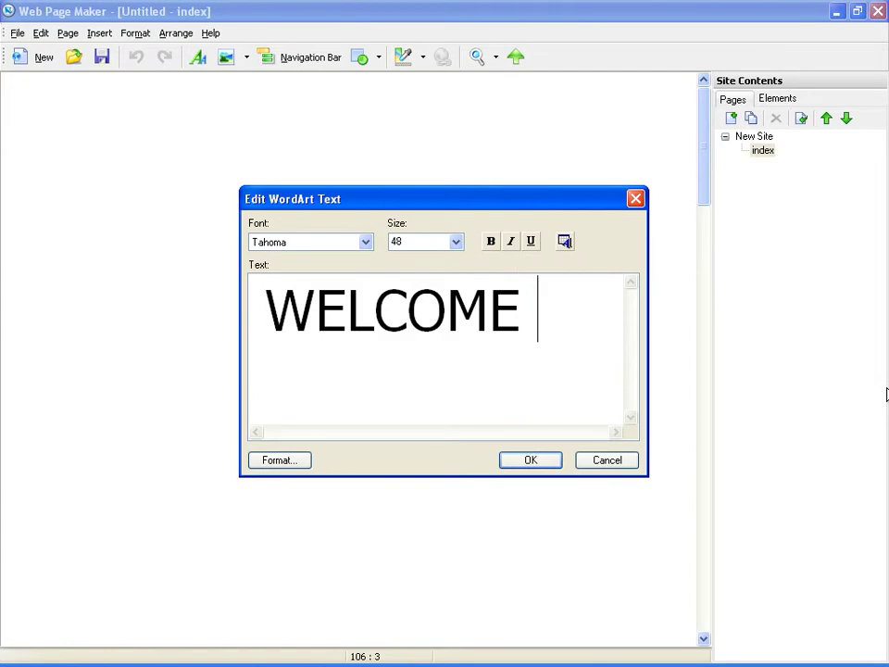
pyautogui.write('to SCADA SCR')
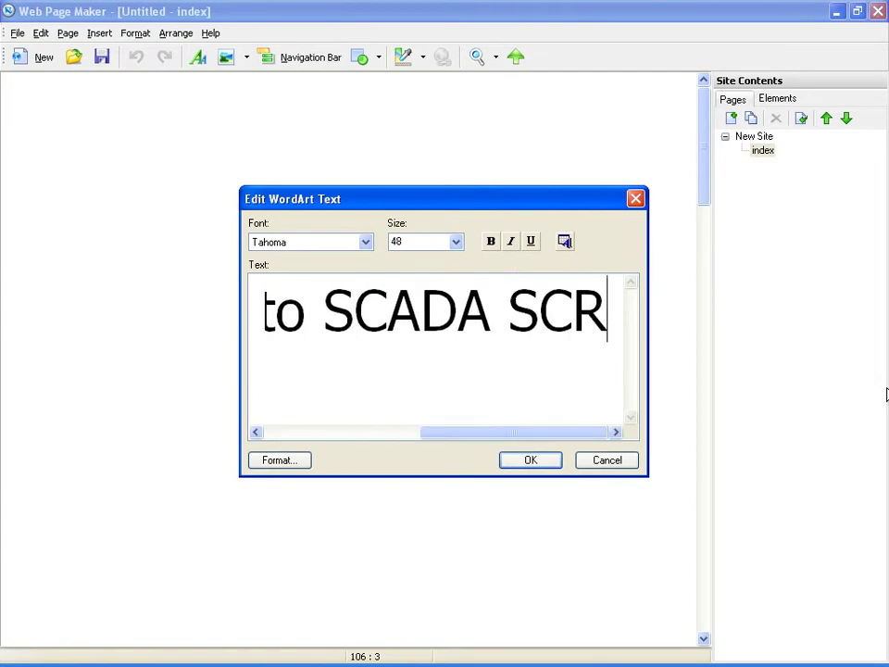
pyautogui.write('EENS')
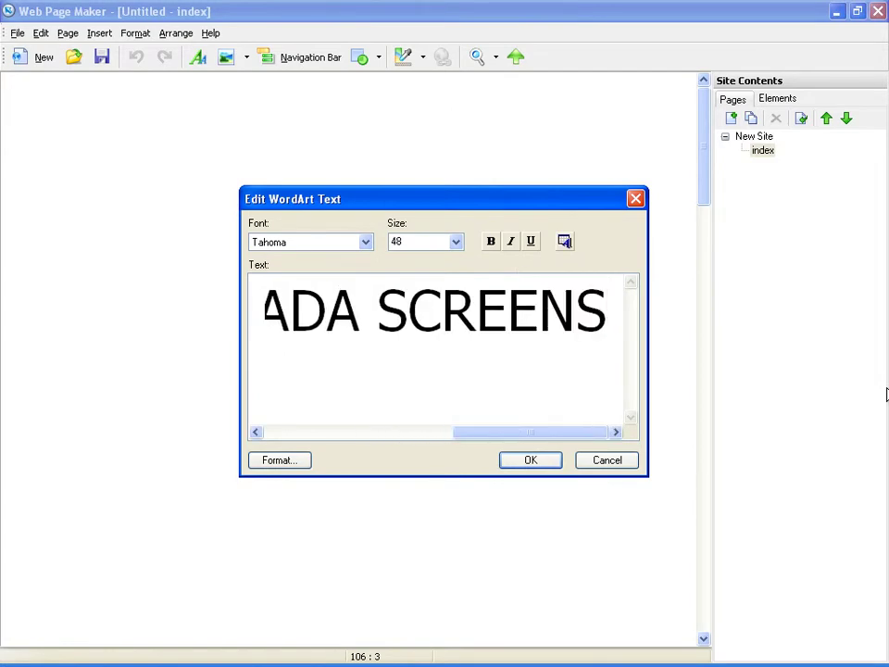
pyautogui.click(528, 459)
pyautogui.moveTo(344, 342); pyautogui.dragTo(344, 144)
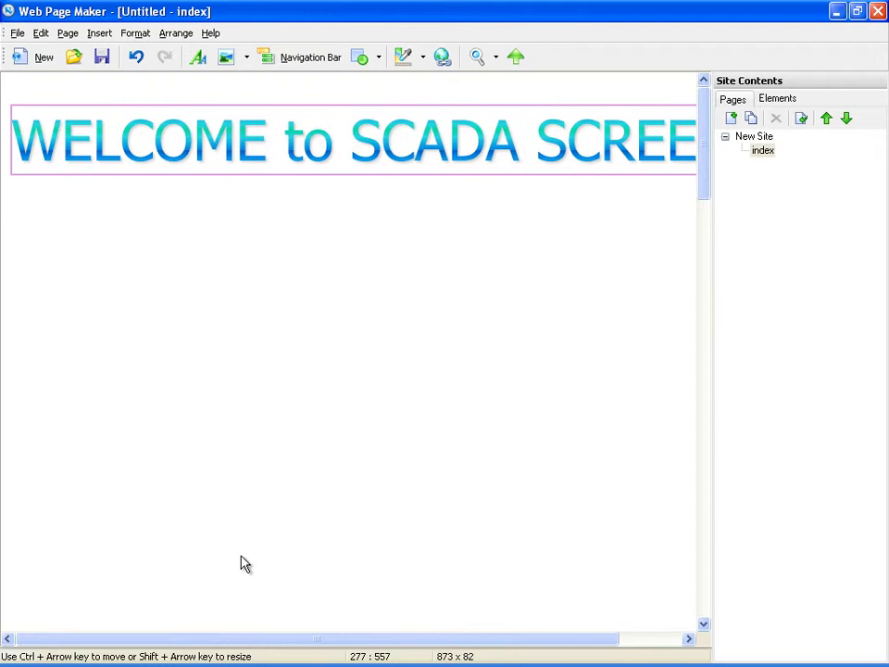
pyautogui.moveTo(354, 639); pyautogui.dragTo(323, 644)
pyautogui.click(243, 371)
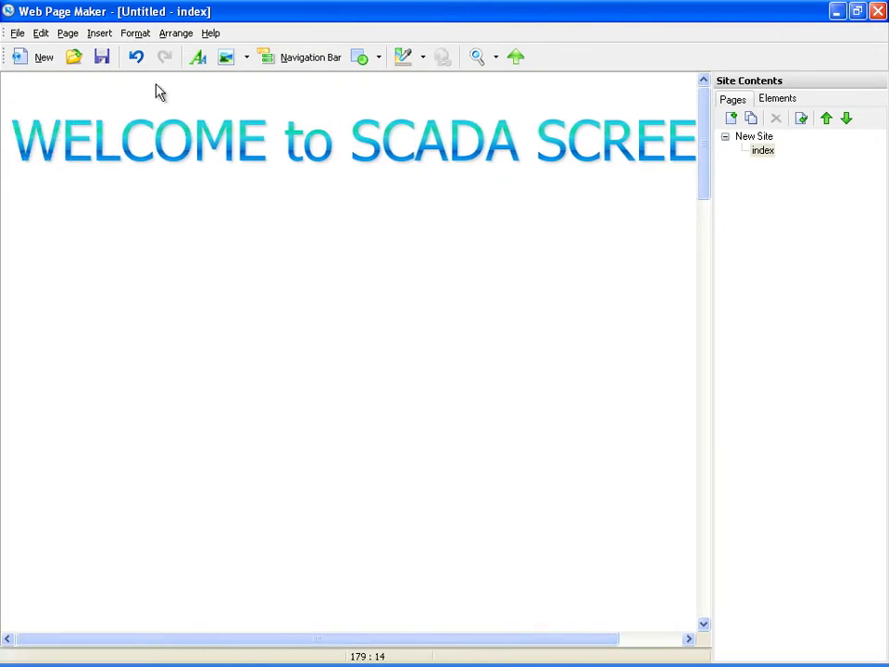
# Add a size-28 cyan WordArt label 'SCREEN 1' on the left below the heading
pyautogui.click(99, 32)
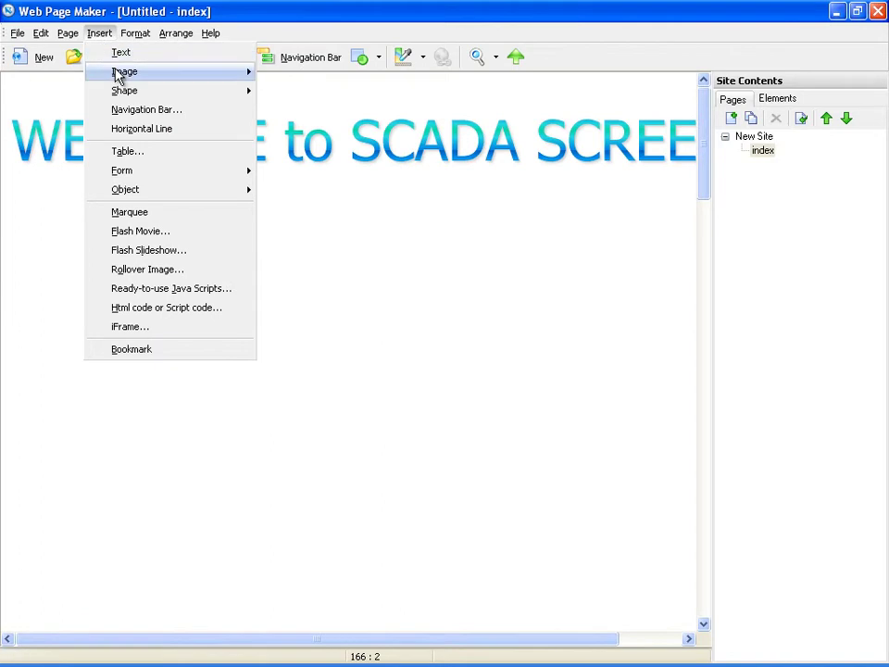
pyautogui.moveTo(219, 74)
pyautogui.click(303, 112)
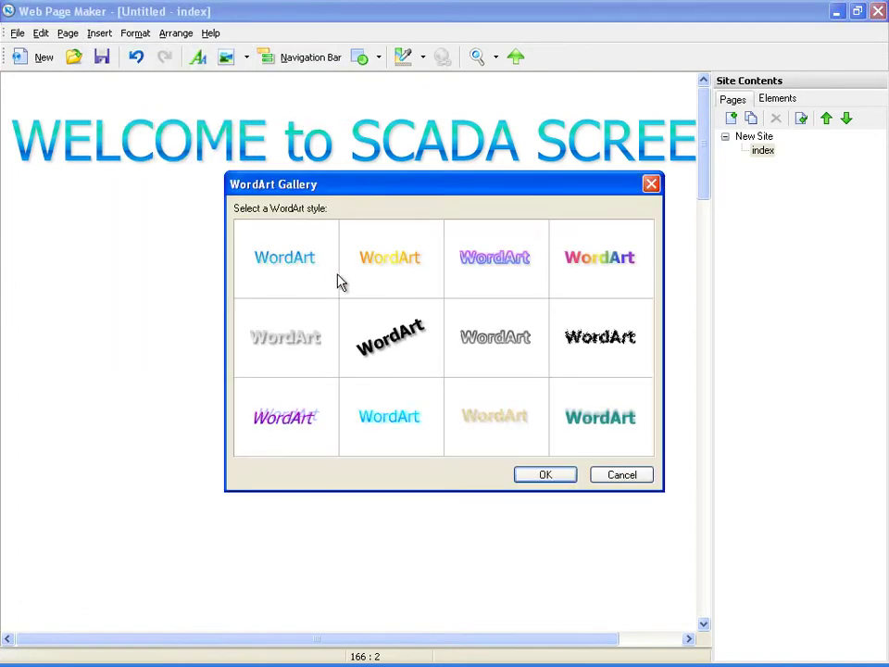
pyautogui.click(380, 421)
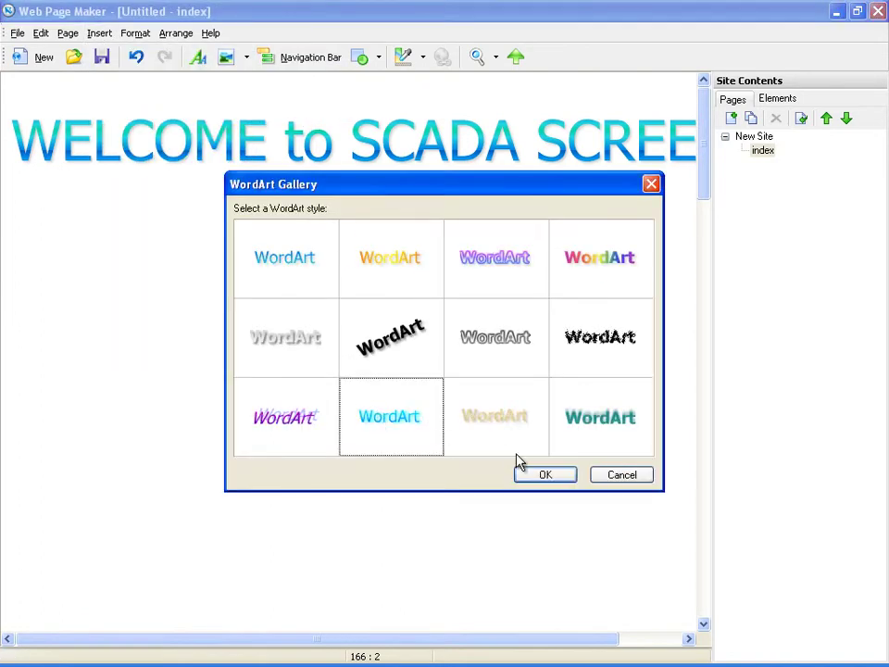
pyautogui.click(545, 474)
pyautogui.click(456, 241)
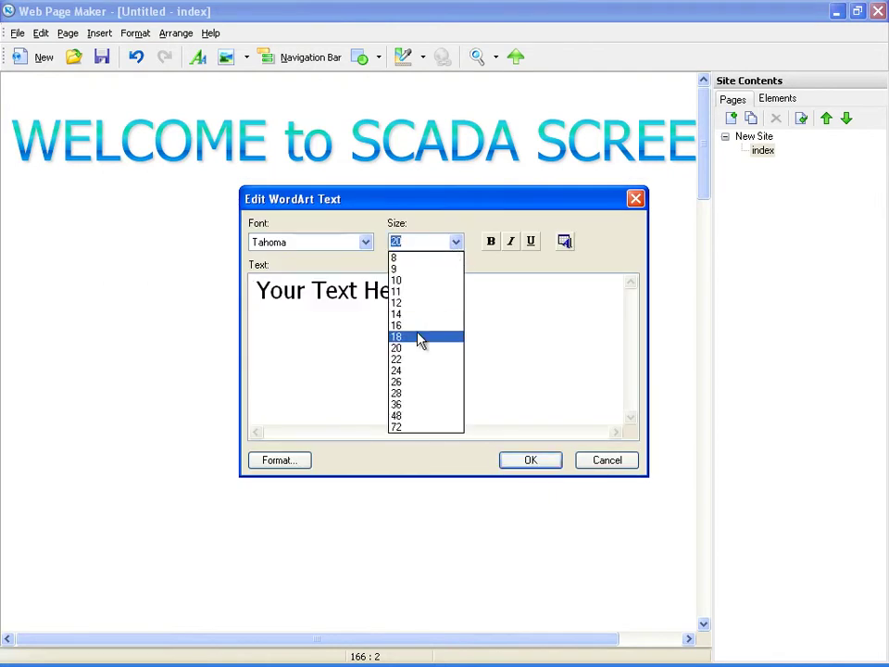
pyautogui.click(420, 394)
pyautogui.tripleClick(401, 387)
pyautogui.write('SCREEN 1')
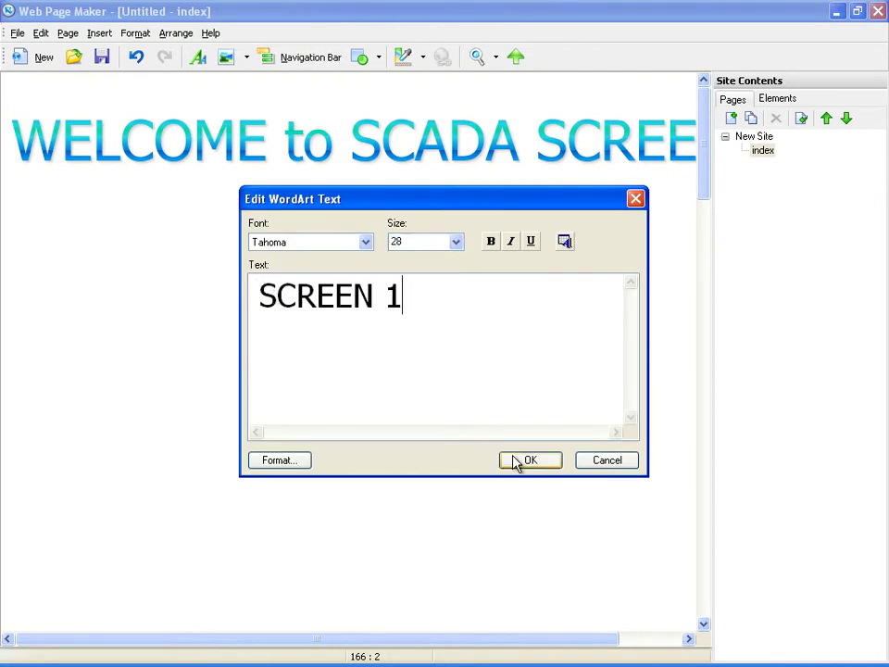
pyautogui.click(516, 460)
pyautogui.moveTo(329, 236); pyautogui.dragTo(114, 265)
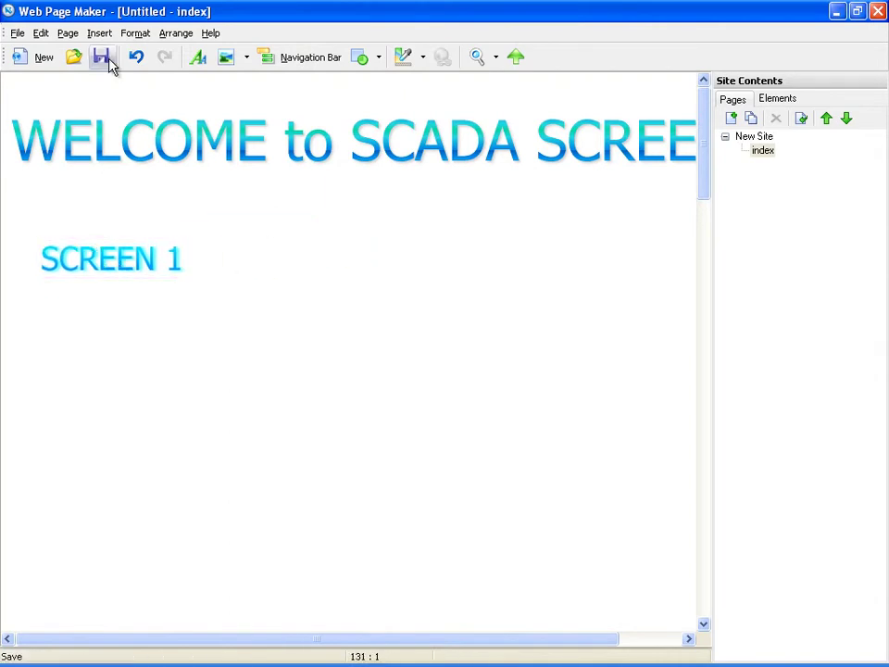
# Add a cyan WordArt label 'SCREEN 2' and move it to the lower right
pyautogui.click(99, 33)
pyautogui.moveTo(174, 72)
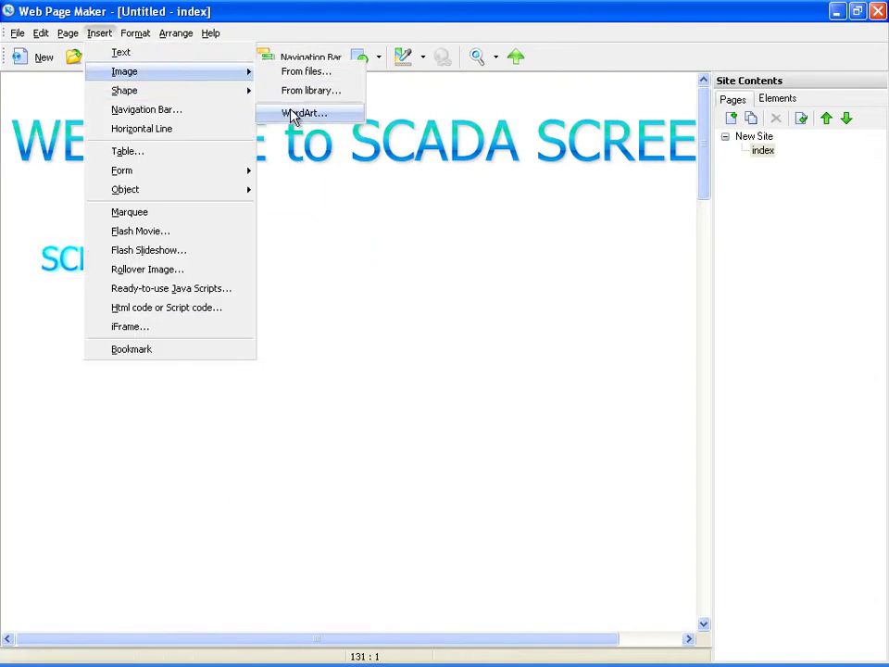
pyautogui.click(291, 113)
pyautogui.click(387, 442)
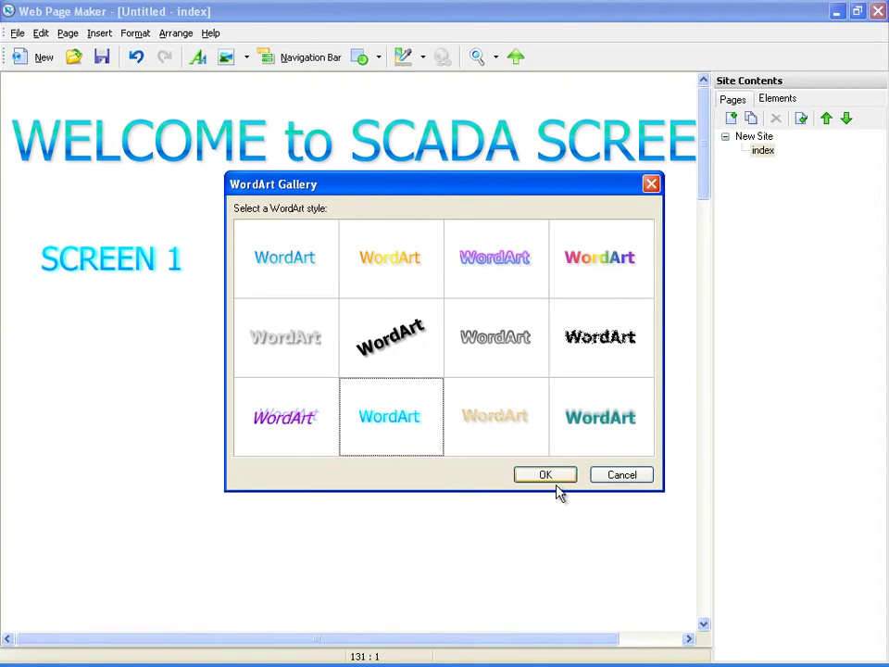
pyautogui.click(554, 476)
pyautogui.click(523, 461)
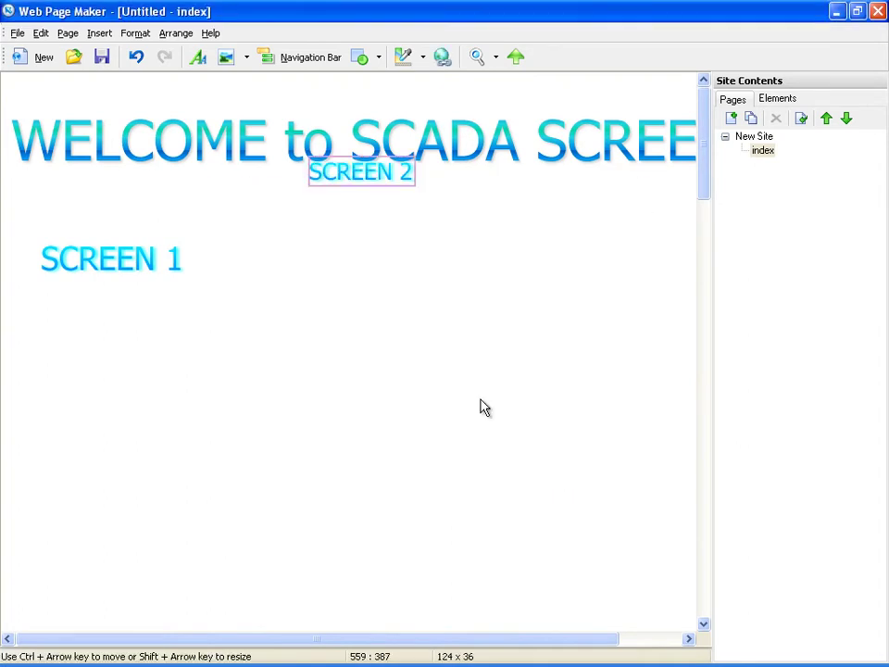
pyautogui.moveTo(371, 178); pyautogui.dragTo(566, 412)
# Enlarge the SCREEN 2 label to size 28 and nudge it slightly left and up
pyautogui.doubleClick(566, 412)
pyautogui.click(426, 242)
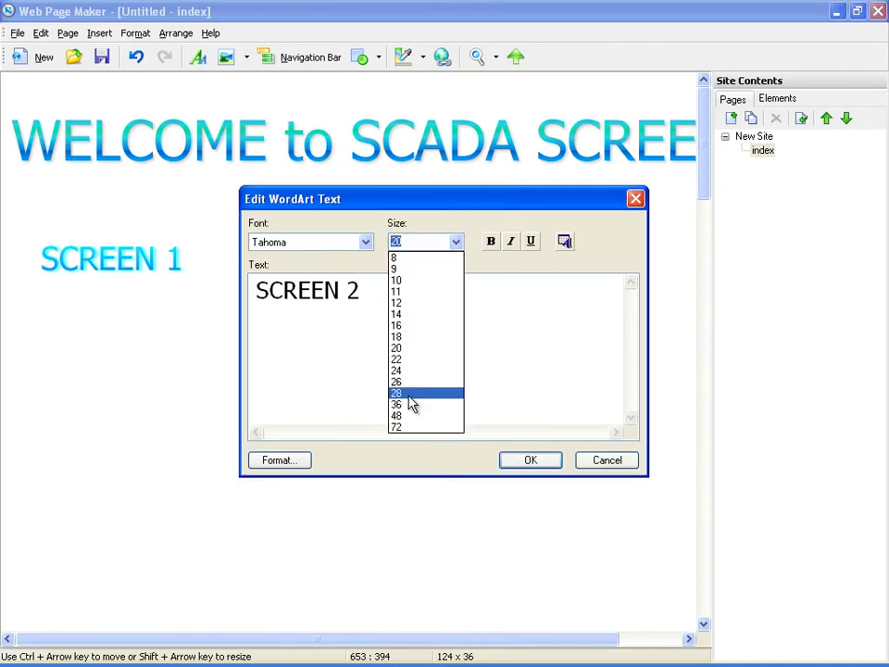
pyautogui.click(411, 393)
pyautogui.click(510, 461)
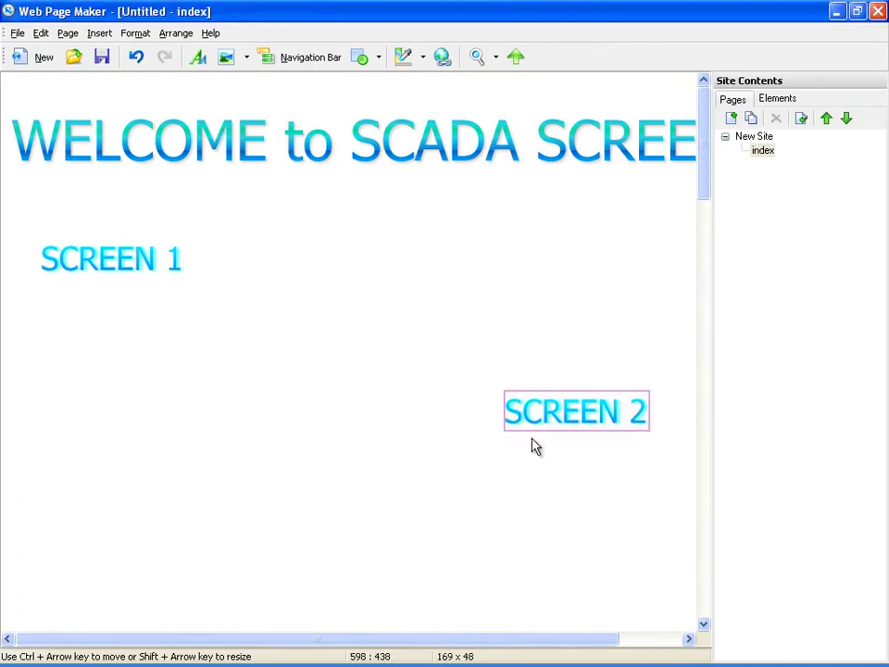
pyautogui.moveTo(554, 416); pyautogui.dragTo(515, 400)
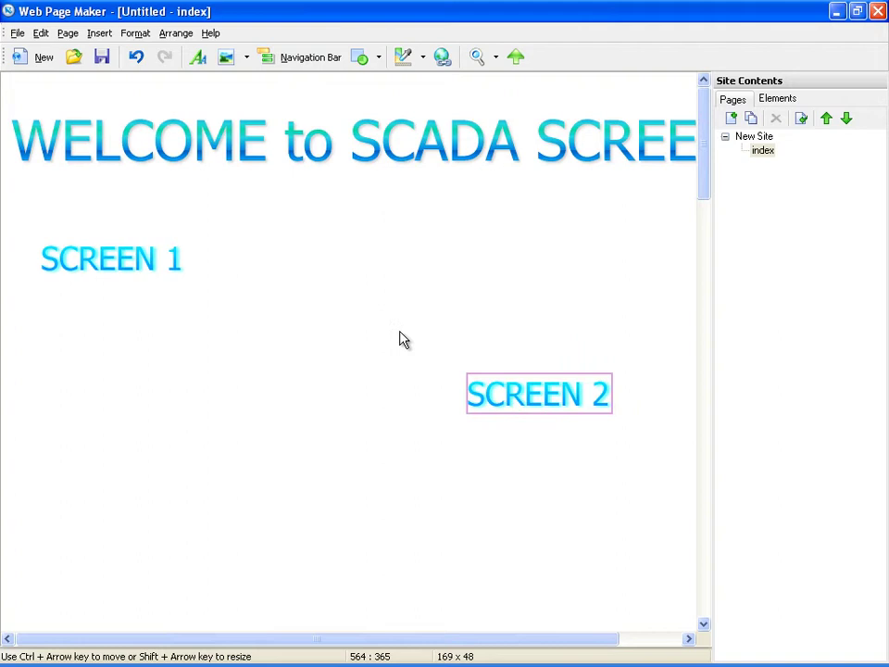
pyautogui.click(338, 295)
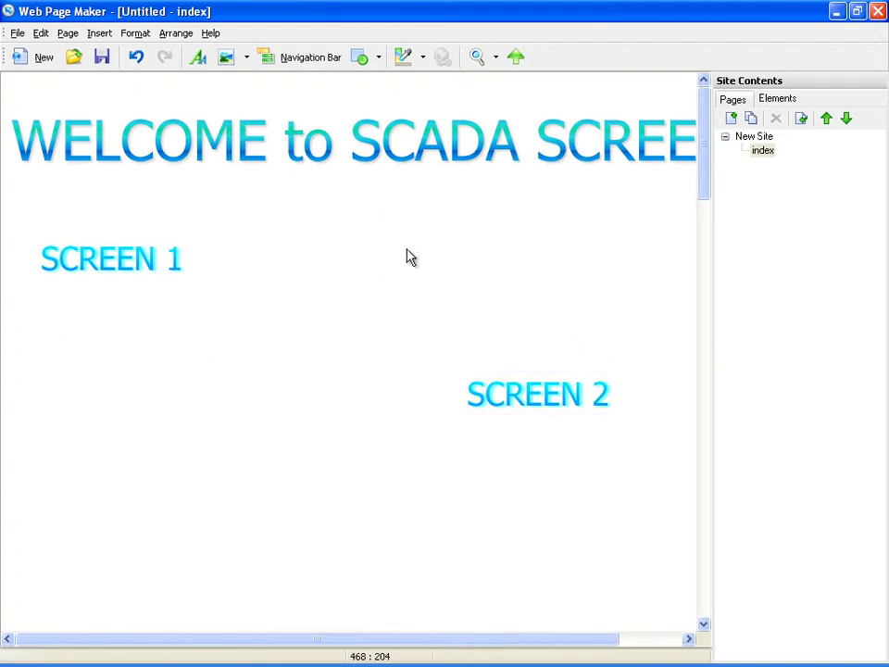
# Reopen Internet Explorer and go to the Screen 1 page from the server index
pyautogui.press('super')
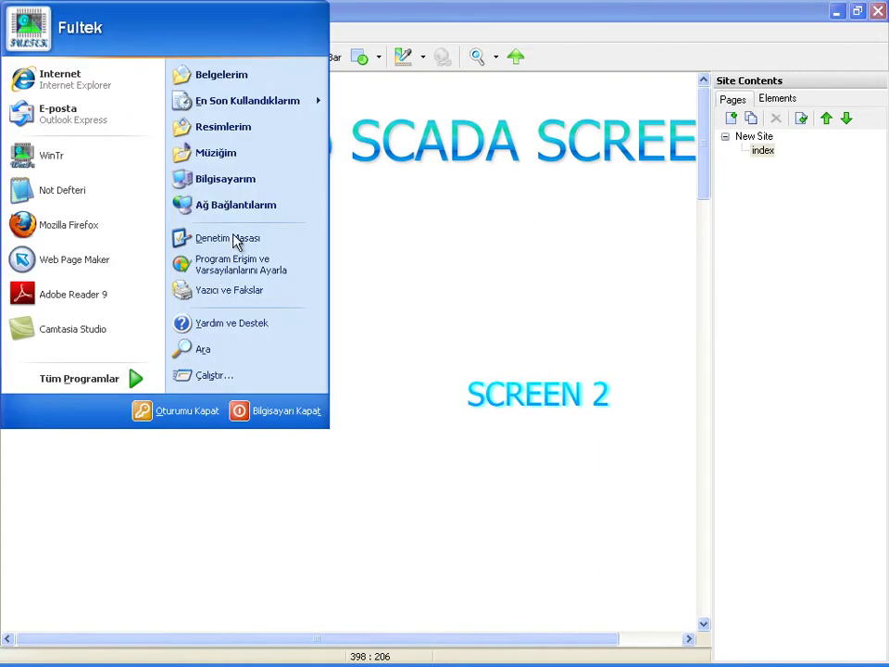
pyautogui.click(60, 83)
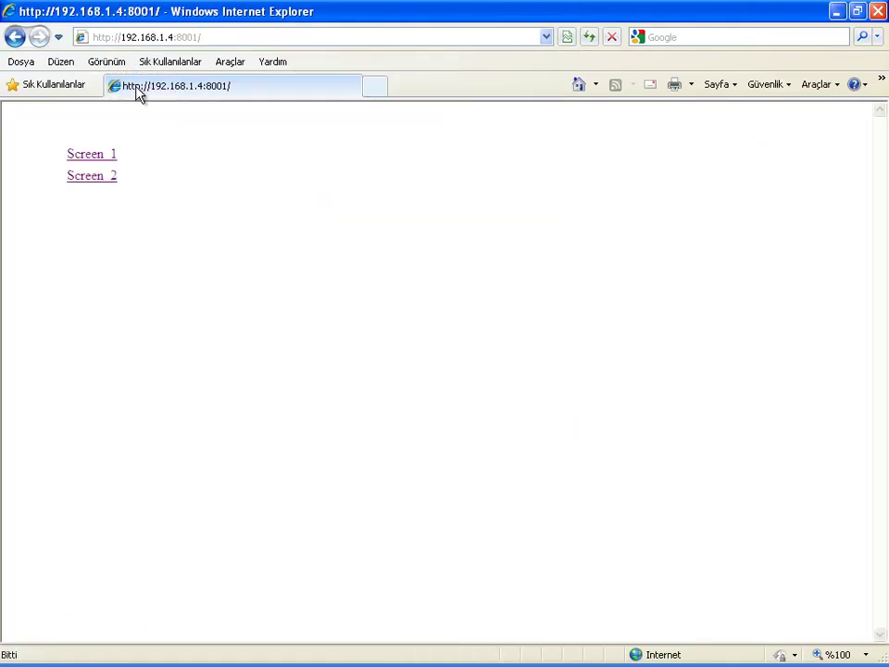
pyautogui.click(110, 155)
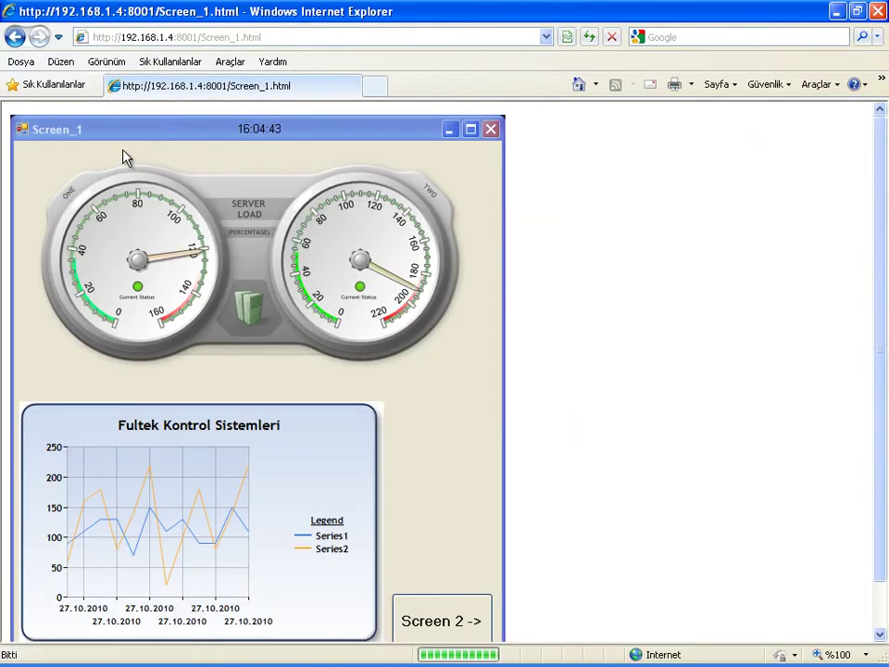
# Copy the Screen_1.html page address and restore the browser to a smaller window
pyautogui.click(171, 37)
pyautogui.hotkey('ctrl', 'c')
pyautogui.rightClick(172, 38)
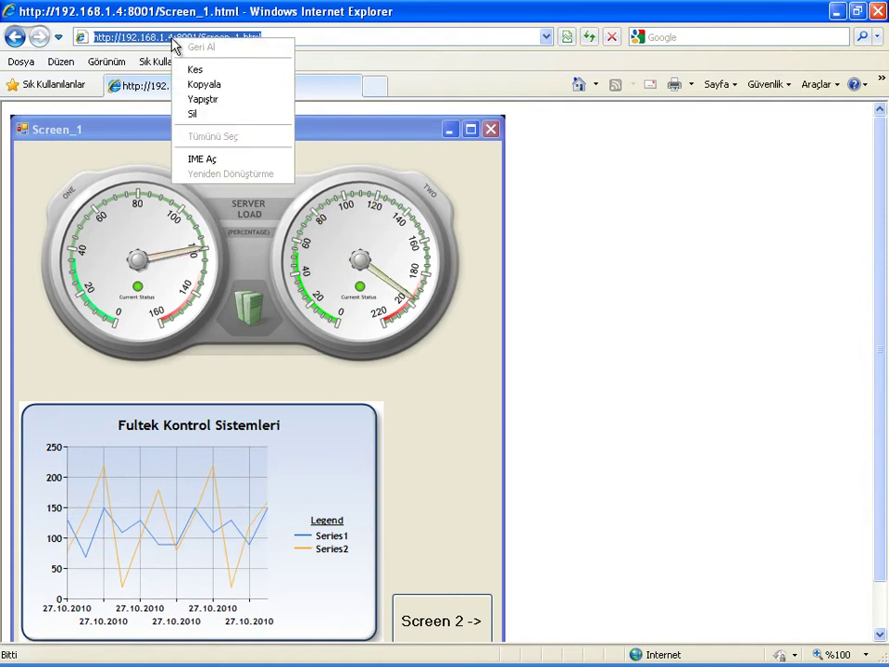
pyautogui.click(191, 87)
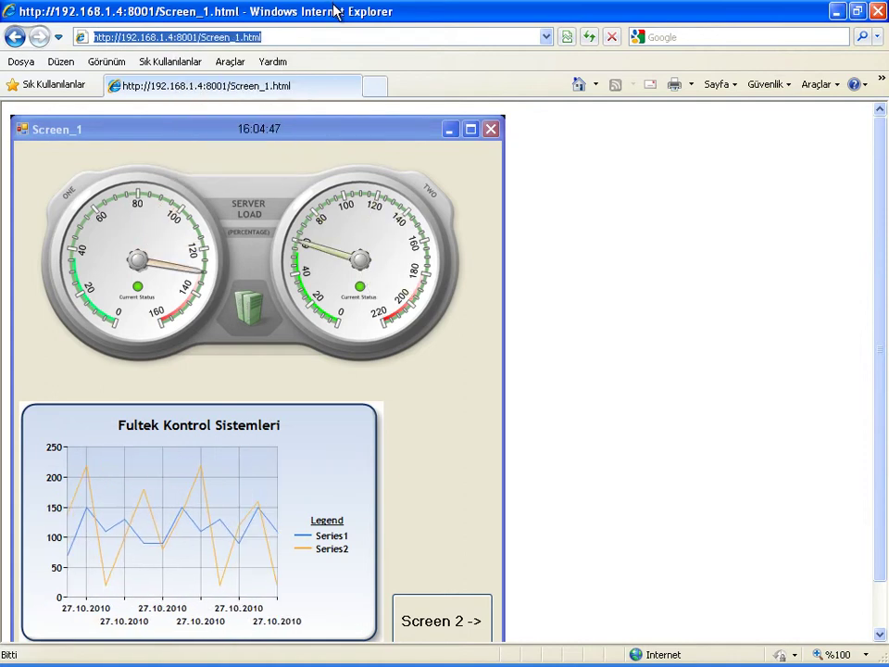
pyautogui.doubleClick(333, 10)
pyautogui.moveTo(266, 179); pyautogui.dragTo(332, 429)
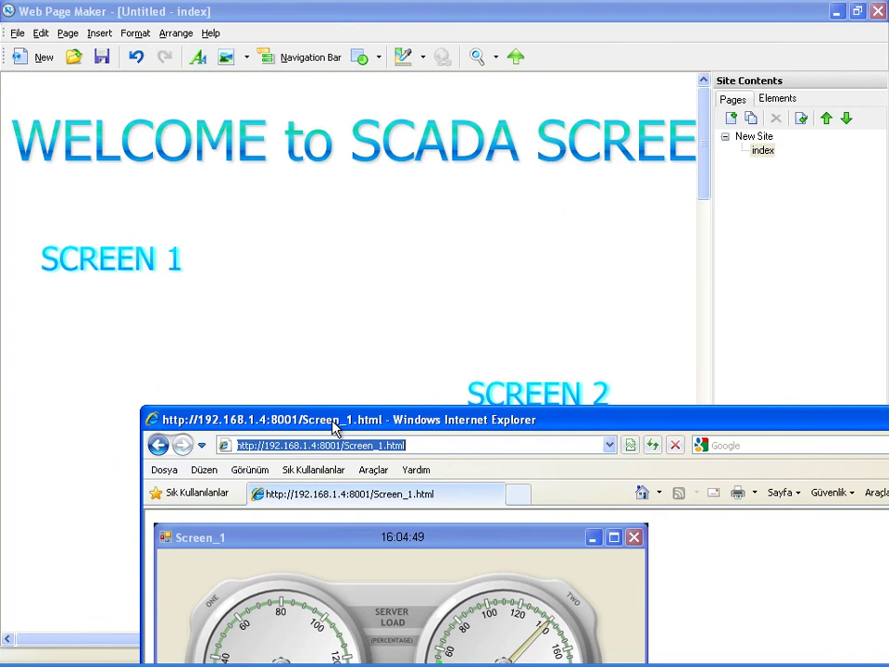
pyautogui.click(134, 270)
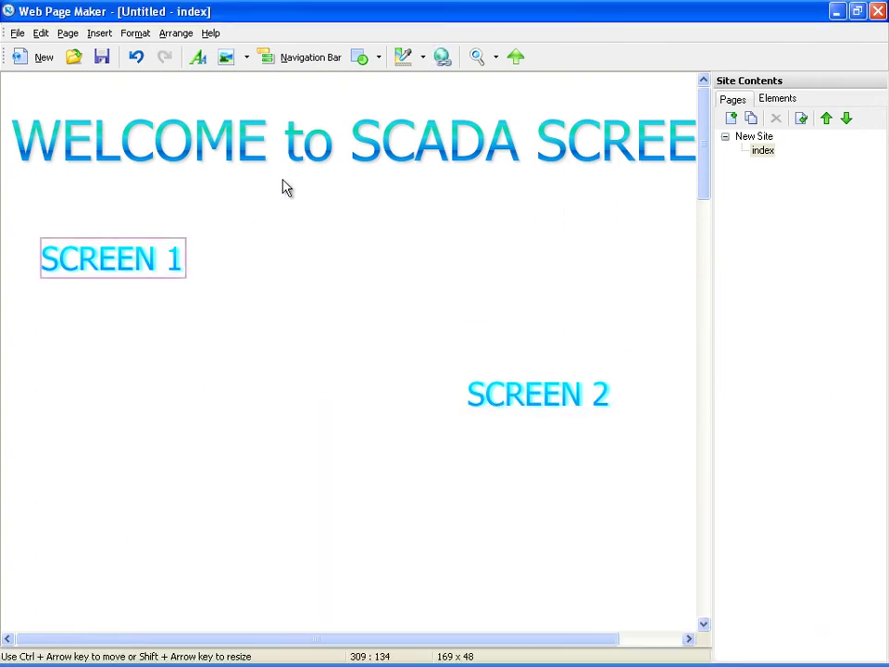
pyautogui.click(443, 57)
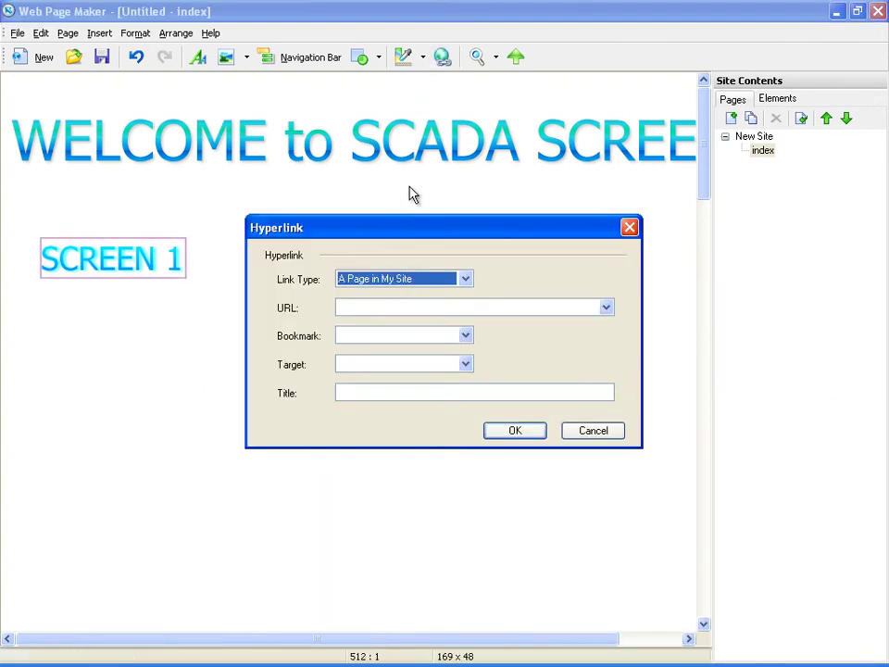
pyautogui.click(393, 280)
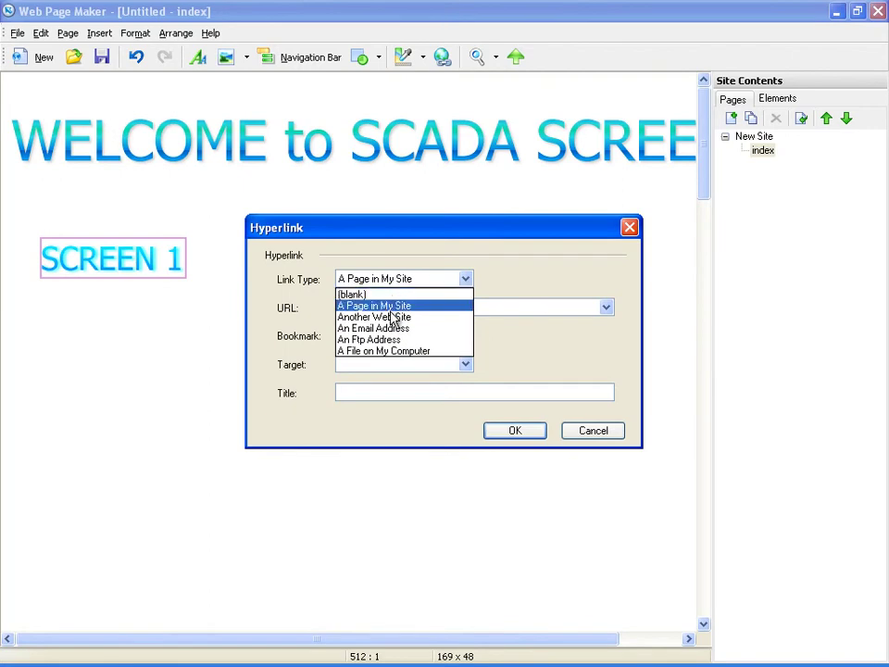
pyautogui.click(393, 317)
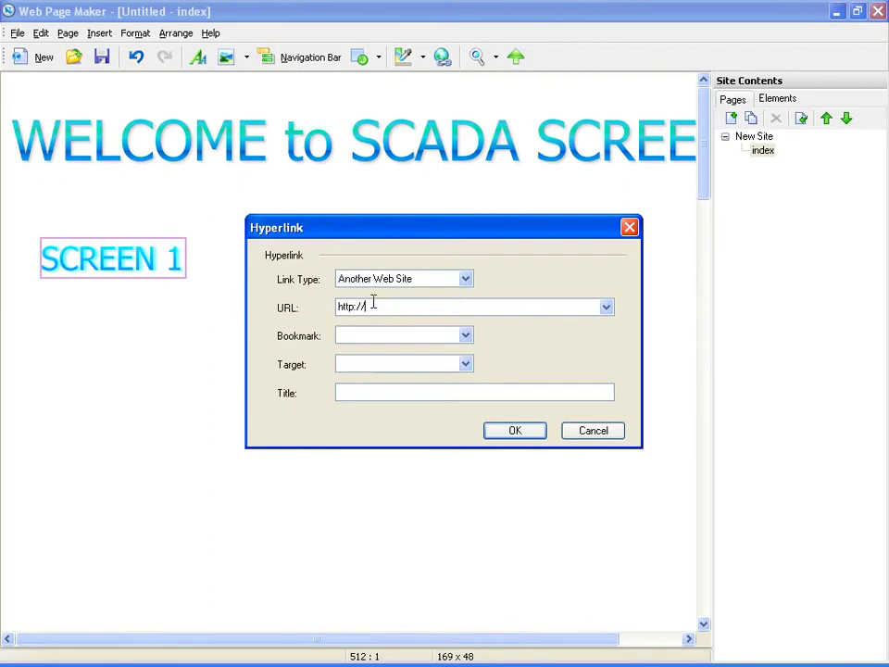
pyautogui.rightClick(375, 308)
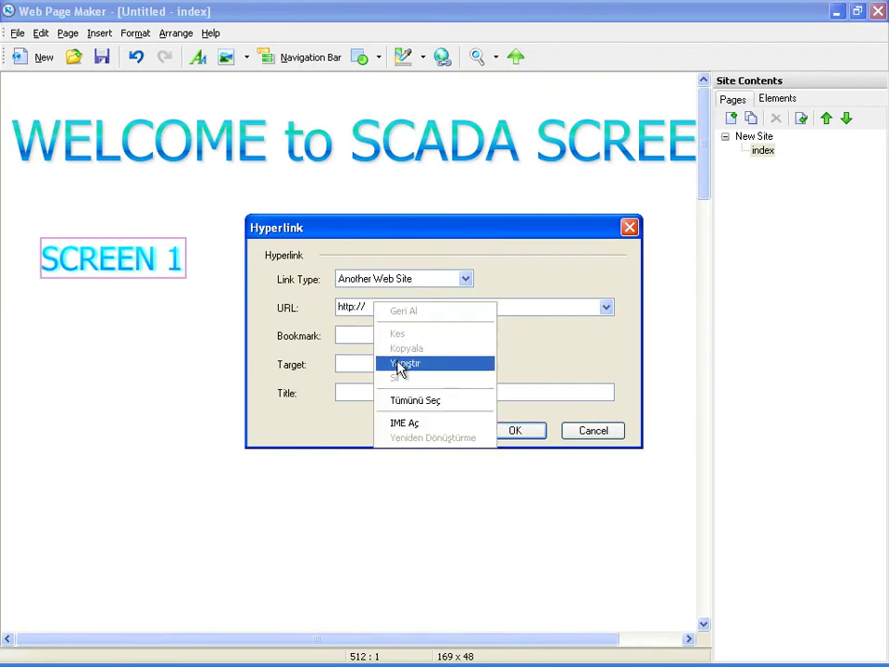
pyautogui.click(404, 364)
pyautogui.moveTo(364, 306); pyautogui.dragTo(302, 315)
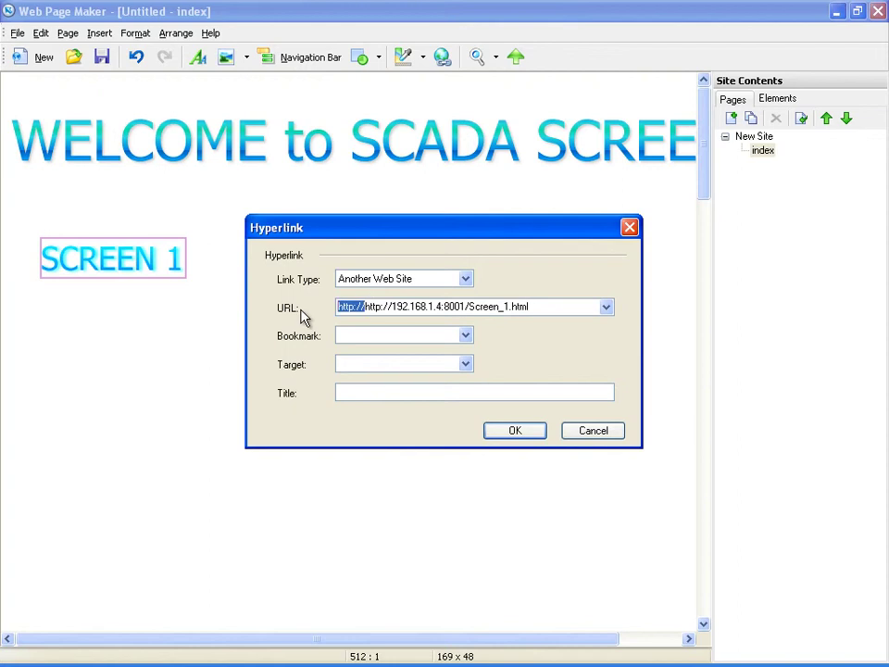
pyautogui.press('BackSpace')
pyautogui.click(513, 432)
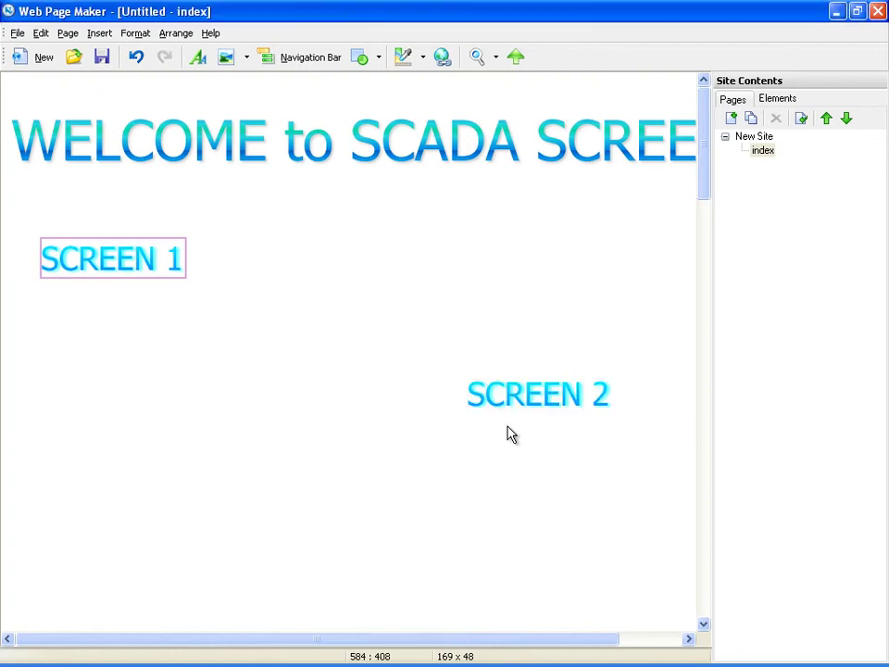
pyautogui.click(506, 407)
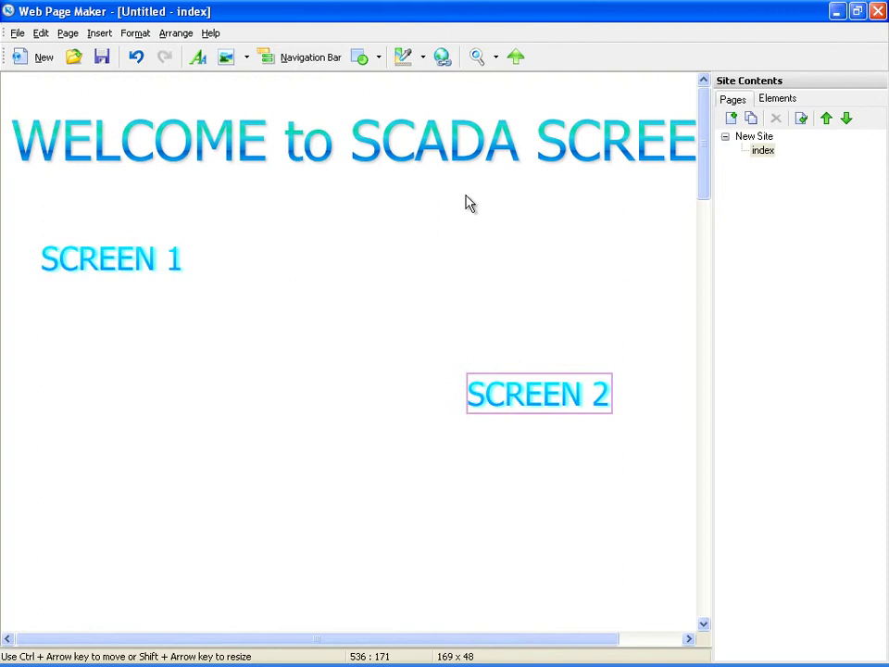
pyautogui.click(444, 63)
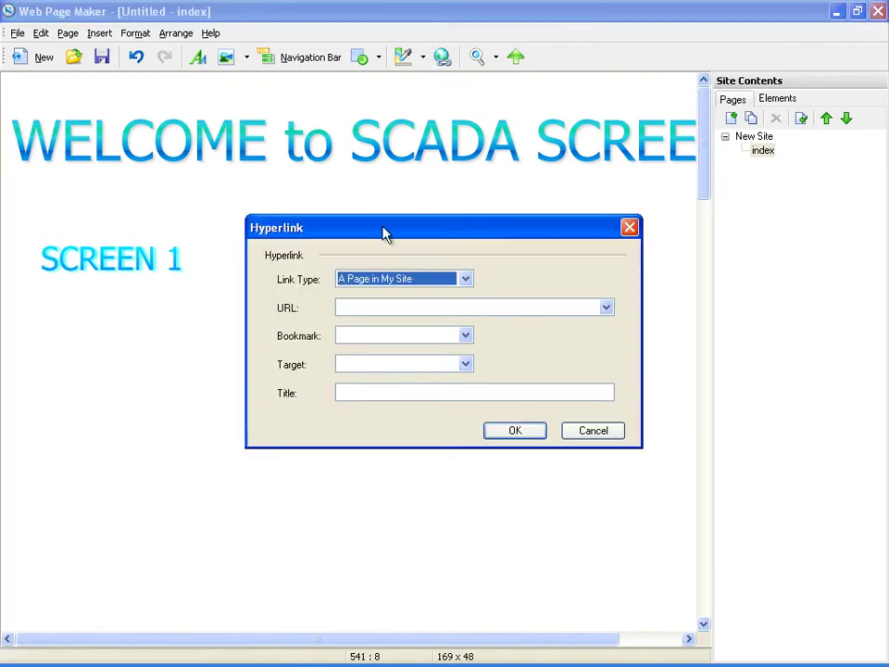
pyautogui.click(388, 281)
pyautogui.click(374, 317)
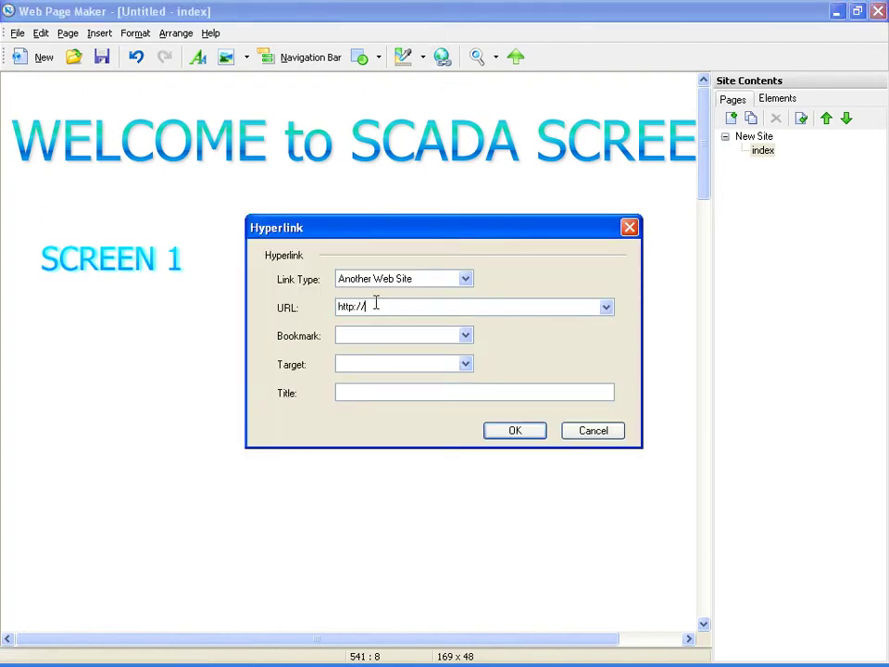
pyautogui.moveTo(371, 306); pyautogui.dragTo(318, 316)
pyautogui.hotkey('ctrl', 'v')
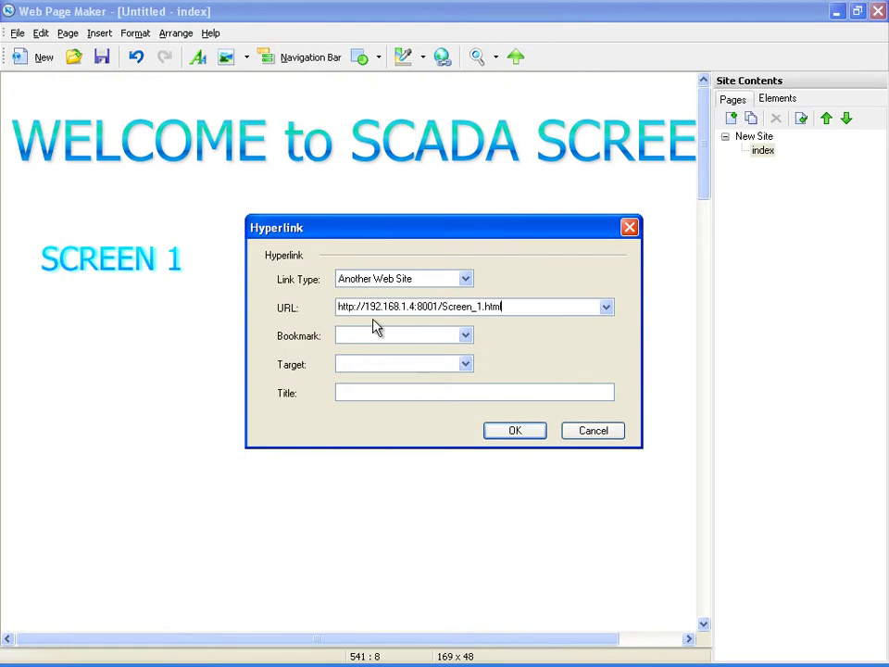
pyautogui.press('Delete')
pyautogui.write('2')
pyautogui.click(511, 430)
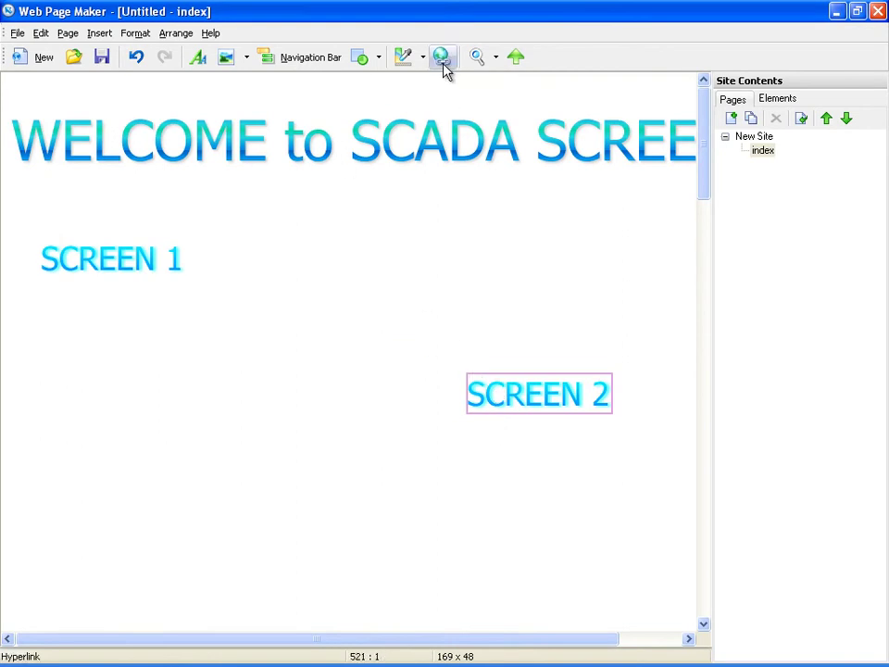
# Preview index.html in Internet Explorer and test the SCREEN 1 and SCREEN 2 links, returning each time
pyautogui.click(476, 58)
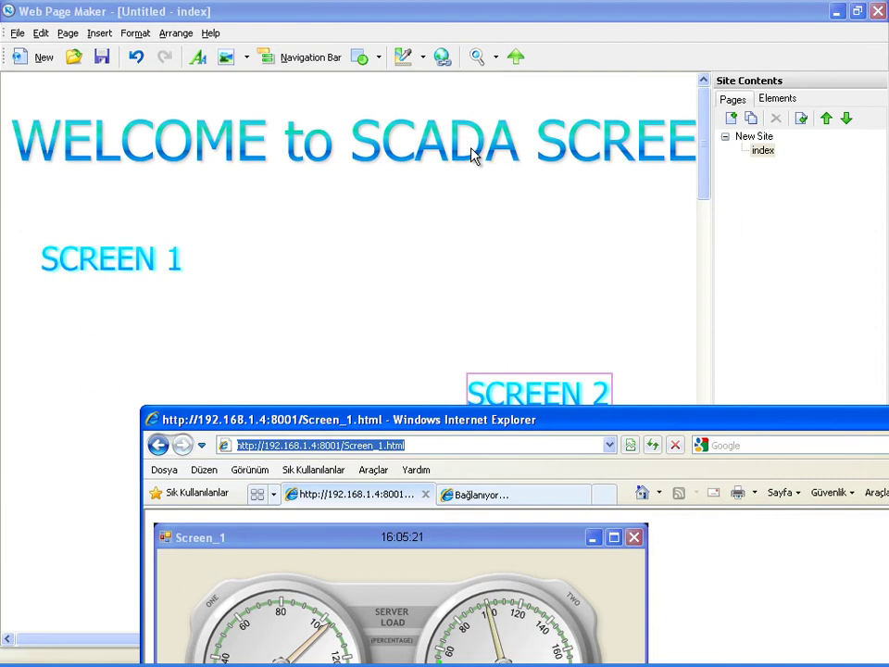
pyautogui.moveTo(468, 424); pyautogui.dragTo(370, 90)
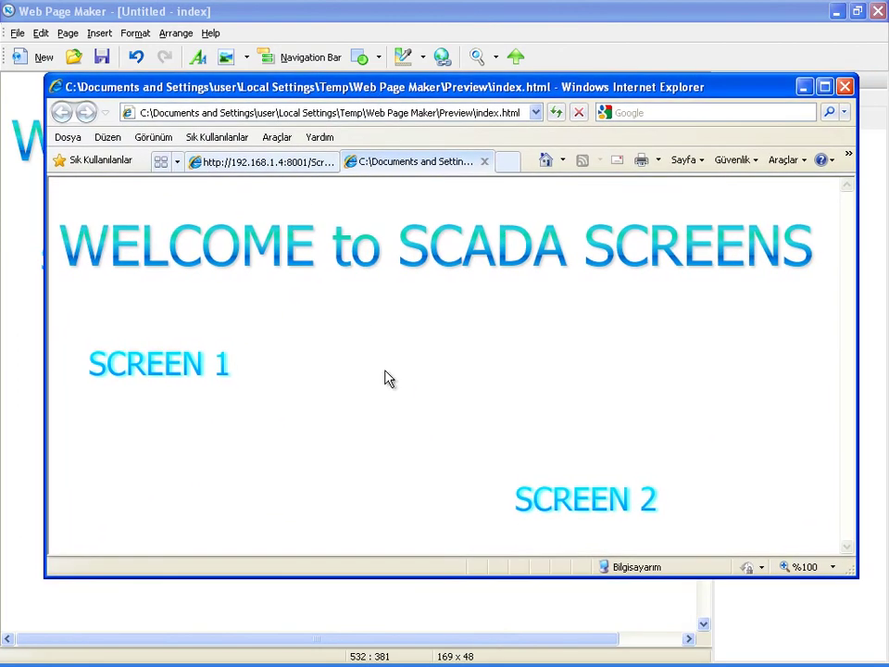
pyautogui.click(208, 374)
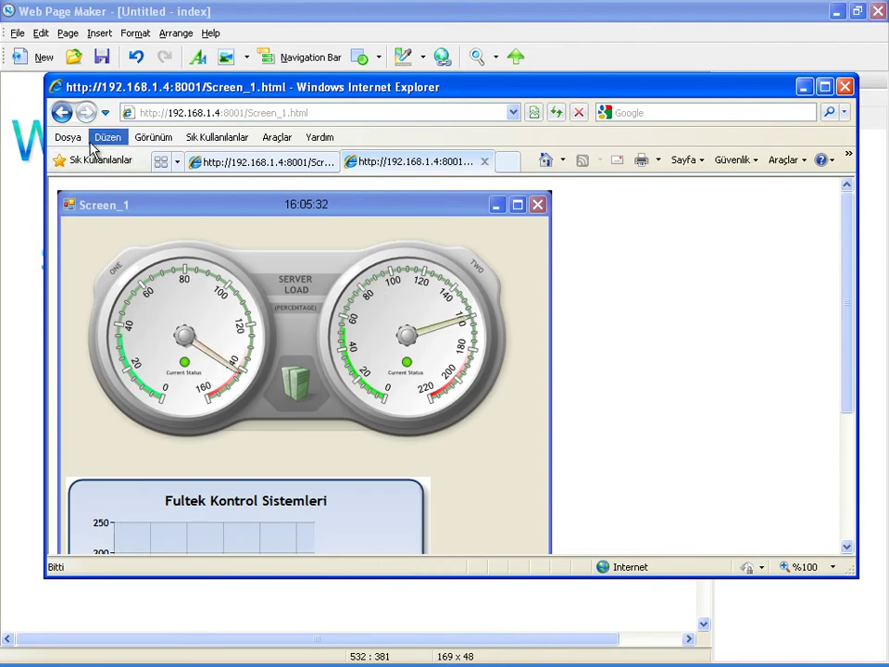
pyautogui.click(62, 113)
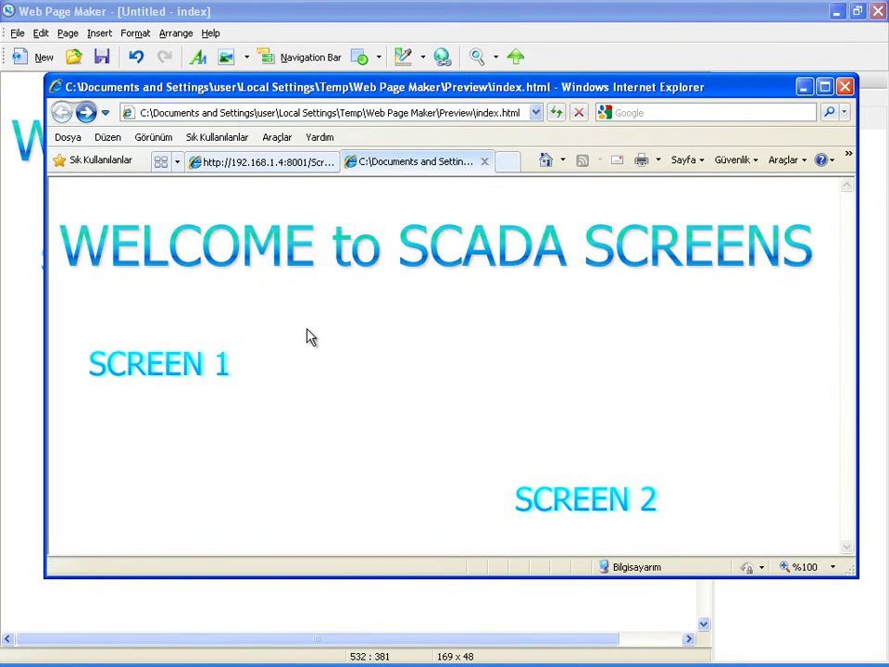
pyautogui.click(524, 508)
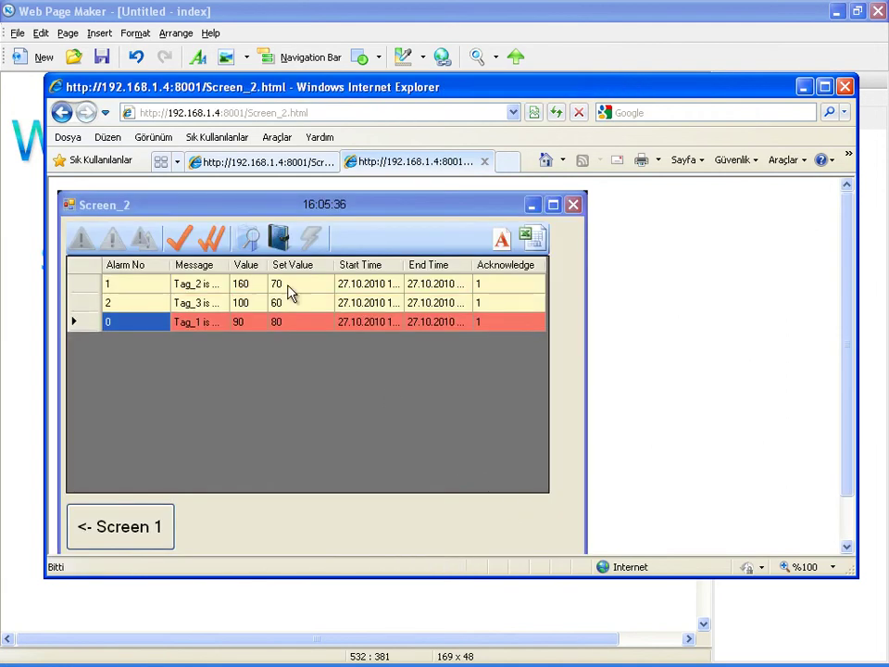
pyautogui.click(62, 113)
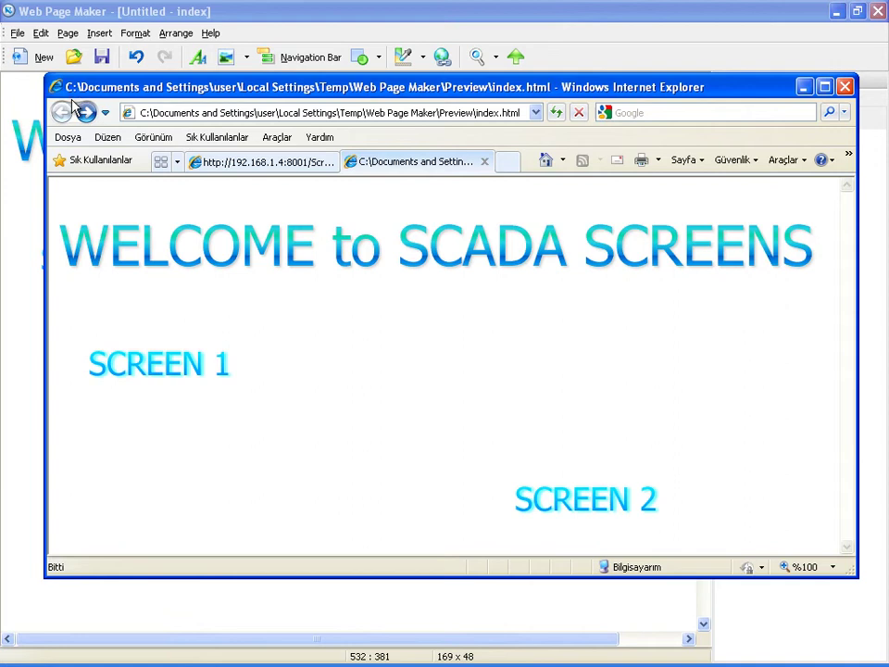
# Use Save As to store the page in WWWRoot, renaming index.html to index2.html
pyautogui.click(65, 137)
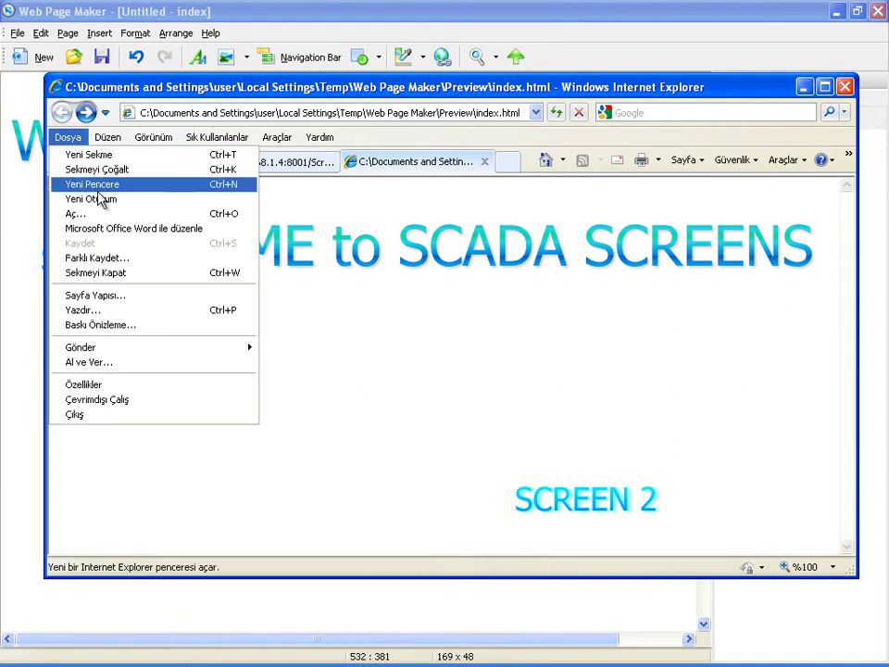
pyautogui.click(100, 259)
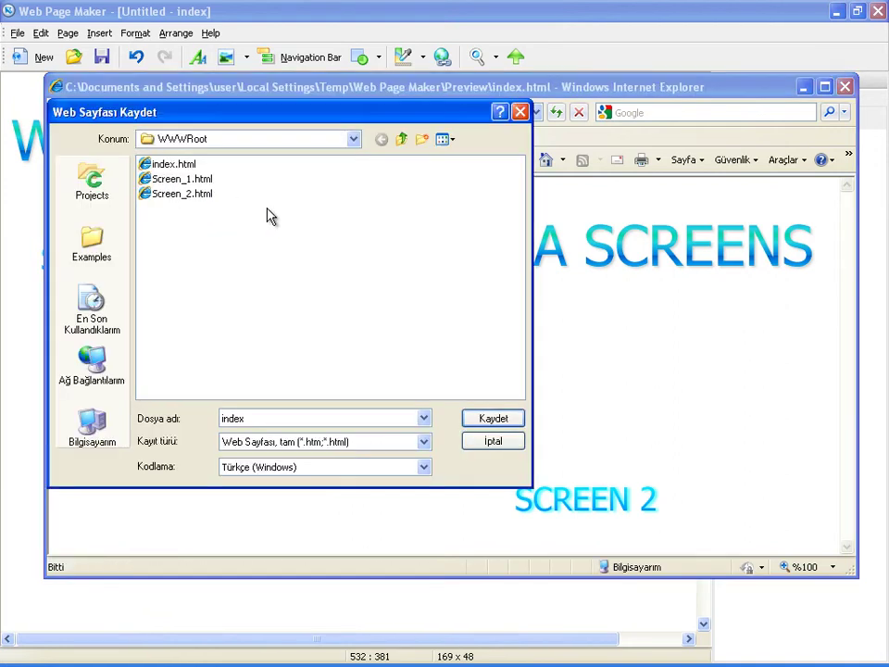
pyautogui.click(159, 164)
pyautogui.doubleClick(244, 419)
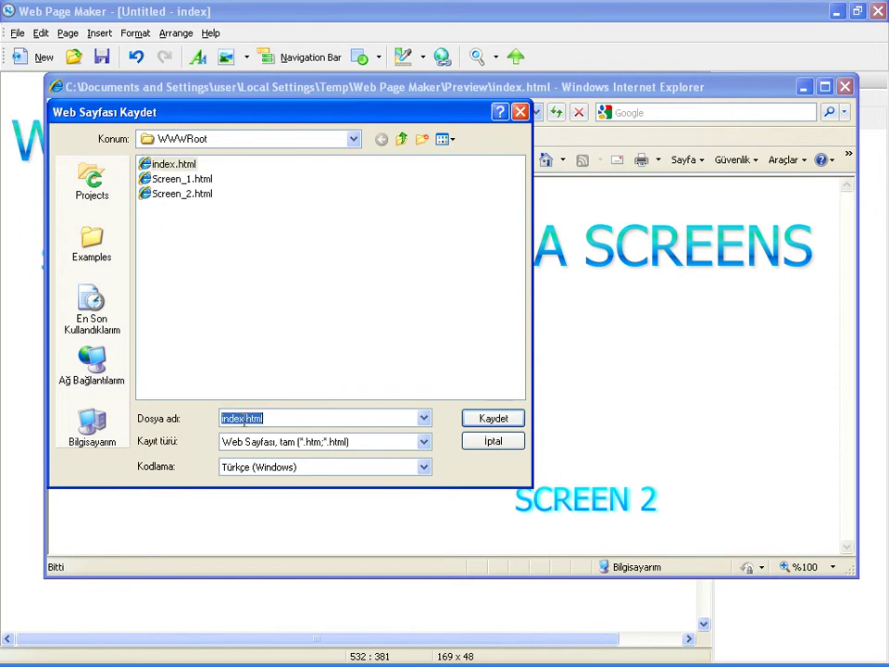
pyautogui.click(244, 418)
pyautogui.write('4')
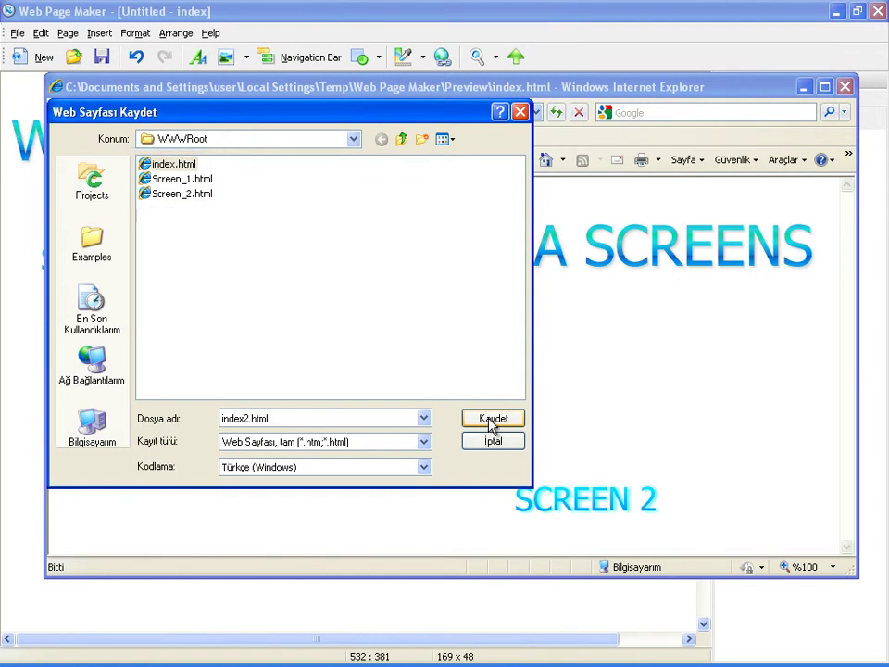
pyautogui.click(490, 423)
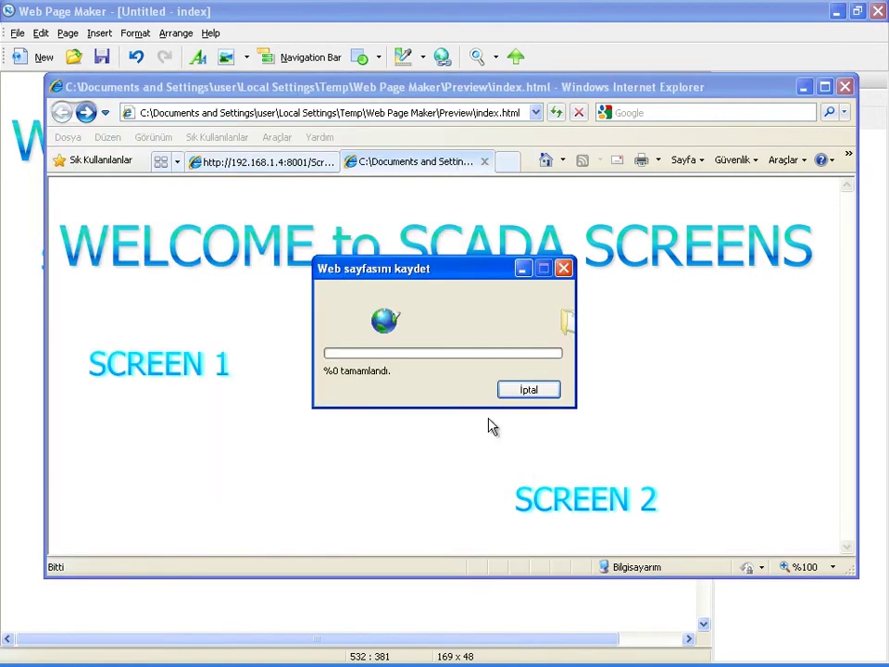
# Close the IE preview and all its tabs, quit Web Page Maker unsaved, and close Screen_1
pyautogui.click(845, 87)
pyautogui.click(445, 346)
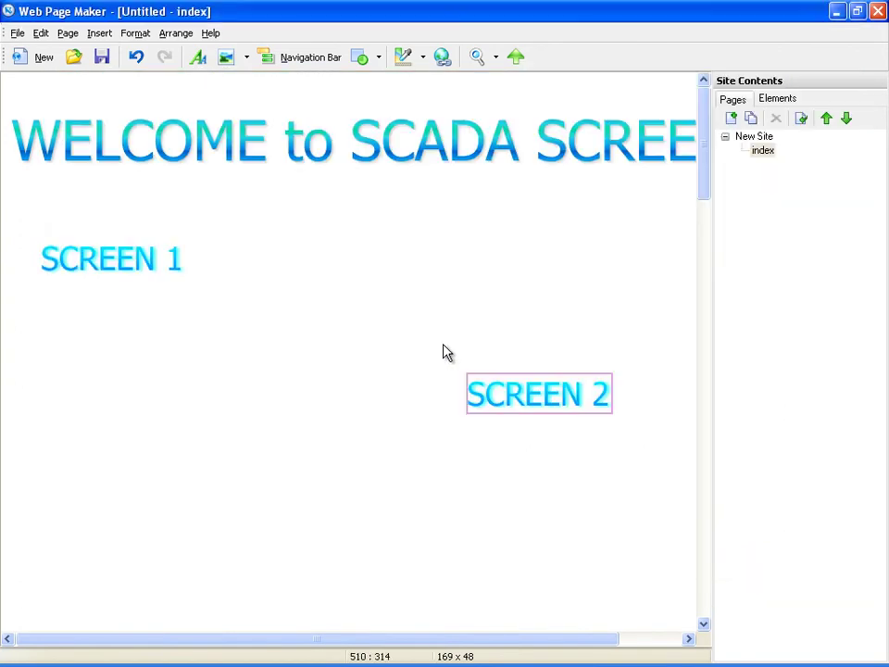
pyautogui.click(876, 11)
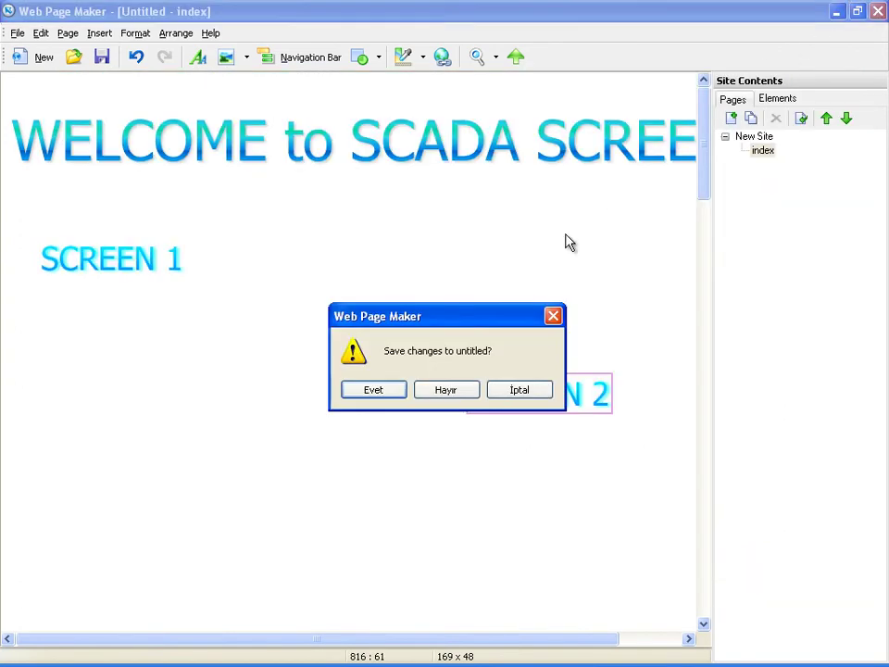
pyautogui.click(445, 389)
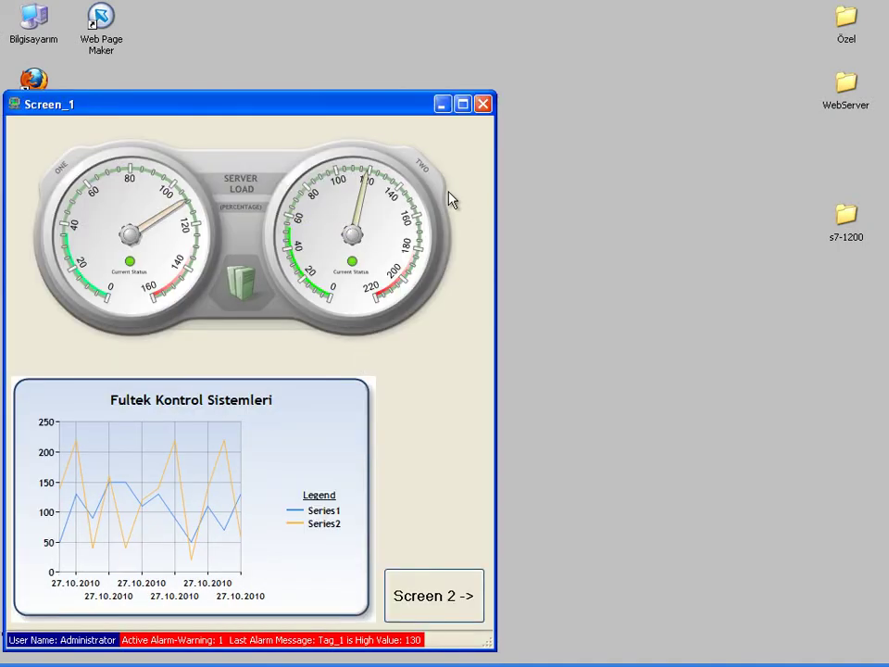
pyautogui.click(481, 105)
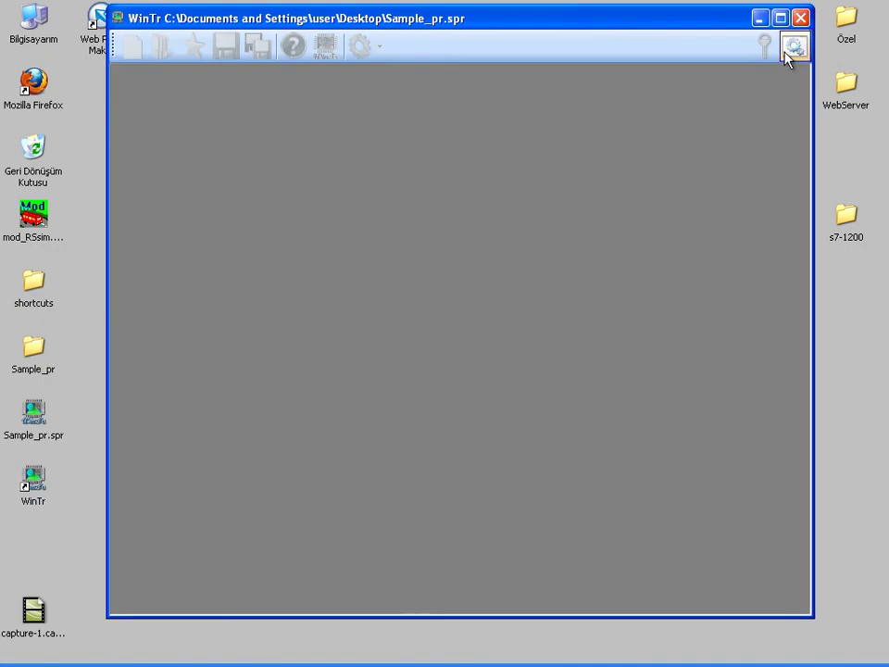
pyautogui.click(370, 46)
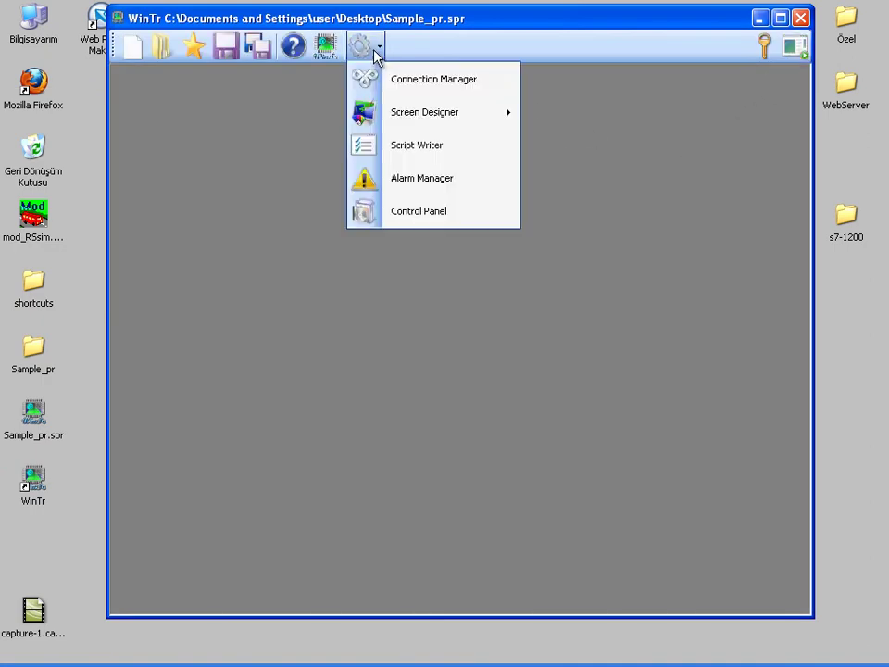
pyautogui.click(379, 146)
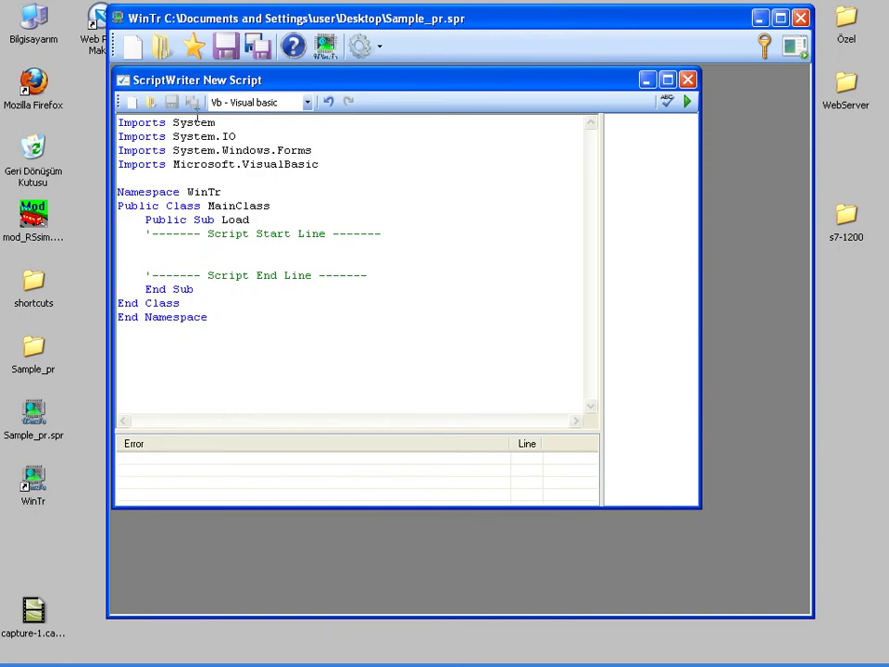
pyautogui.click(152, 103)
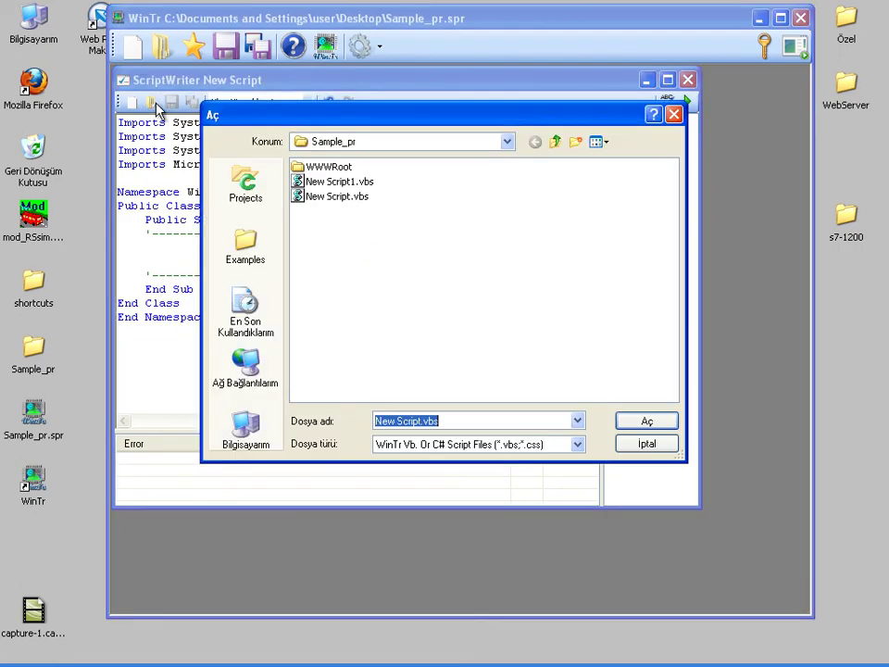
pyautogui.click(334, 183)
pyautogui.doubleClick(335, 186)
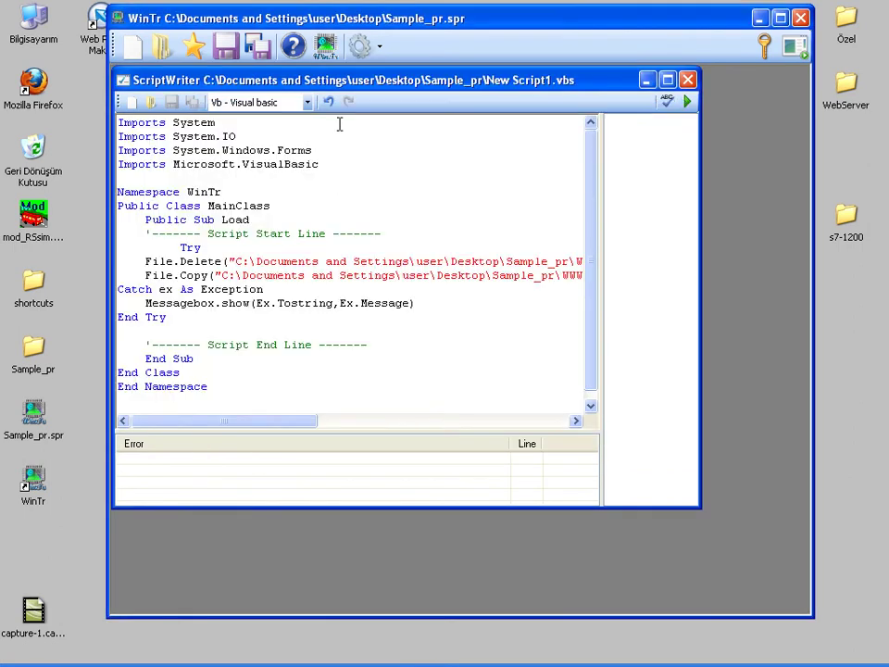
pyautogui.doubleClick(384, 82)
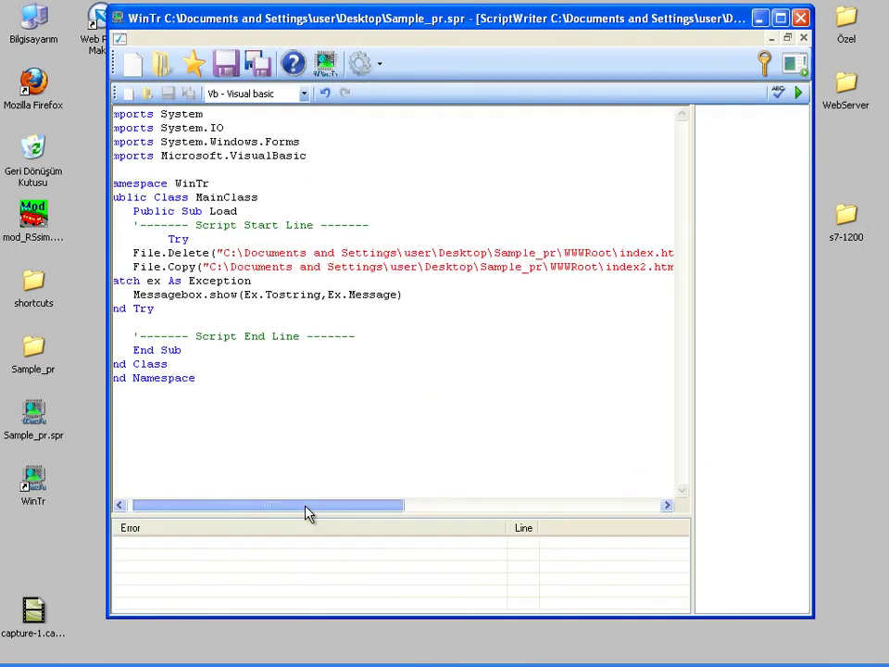
pyautogui.doubleClick(347, 20)
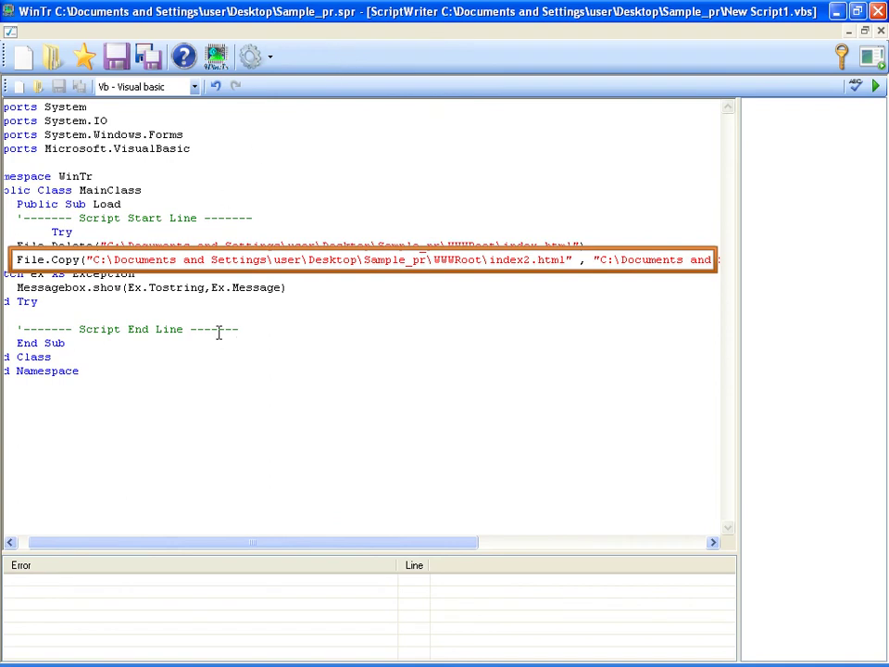
pyautogui.moveTo(189, 543); pyautogui.dragTo(167, 534)
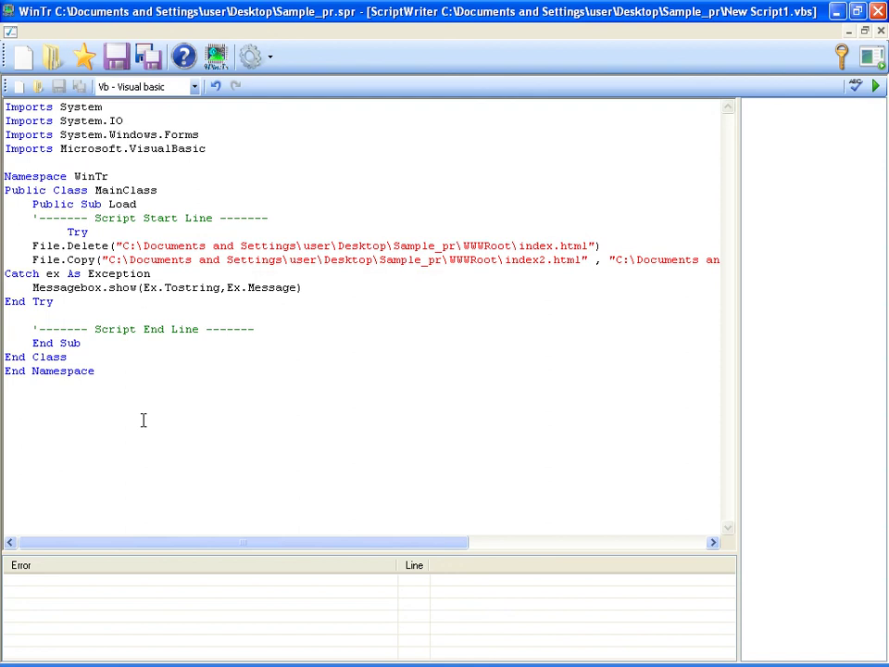
pyautogui.click(881, 30)
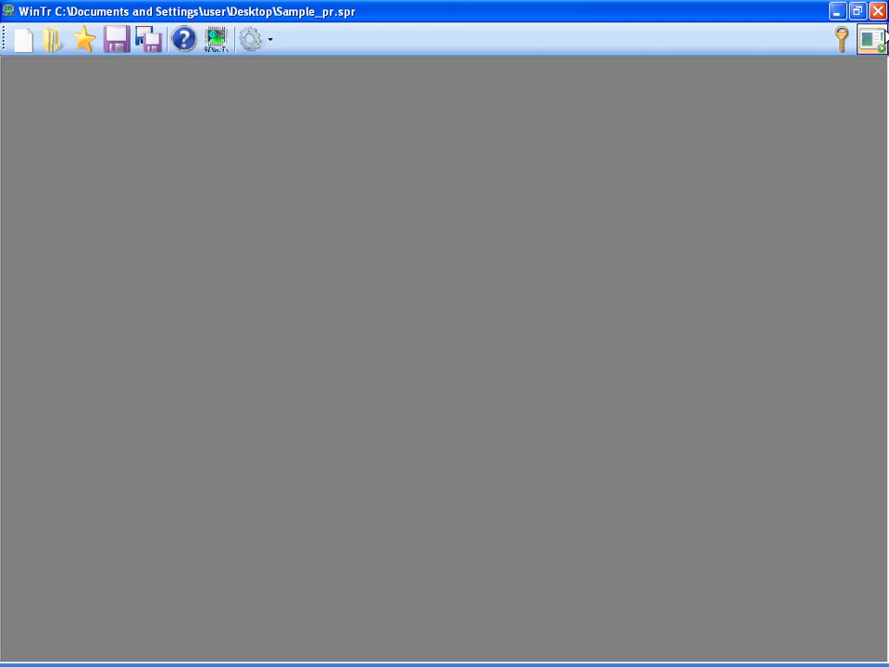
# In Control Panel's General Setup, set Runtime Start Up Script to New Script1
pyautogui.click(266, 47)
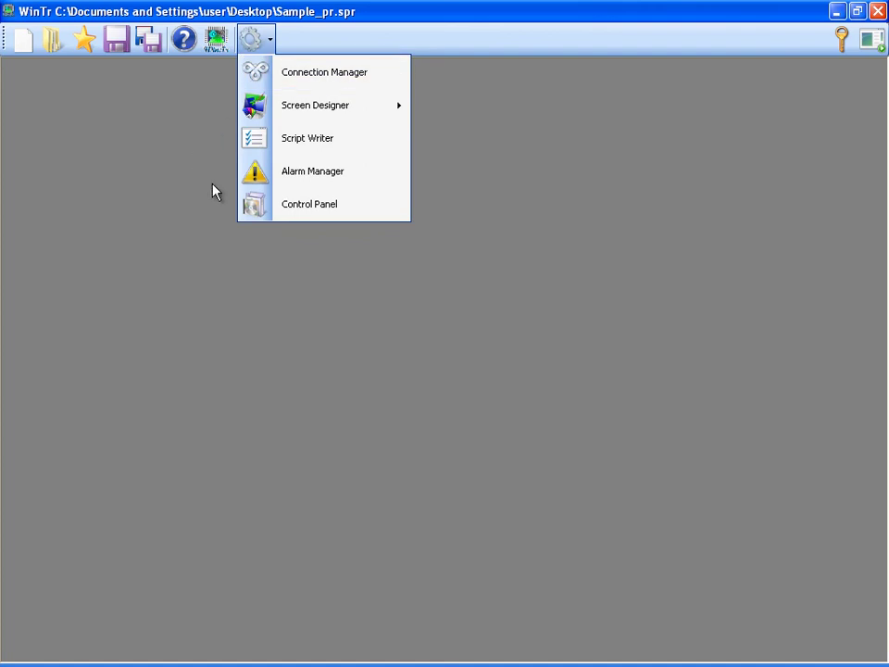
pyautogui.click(250, 212)
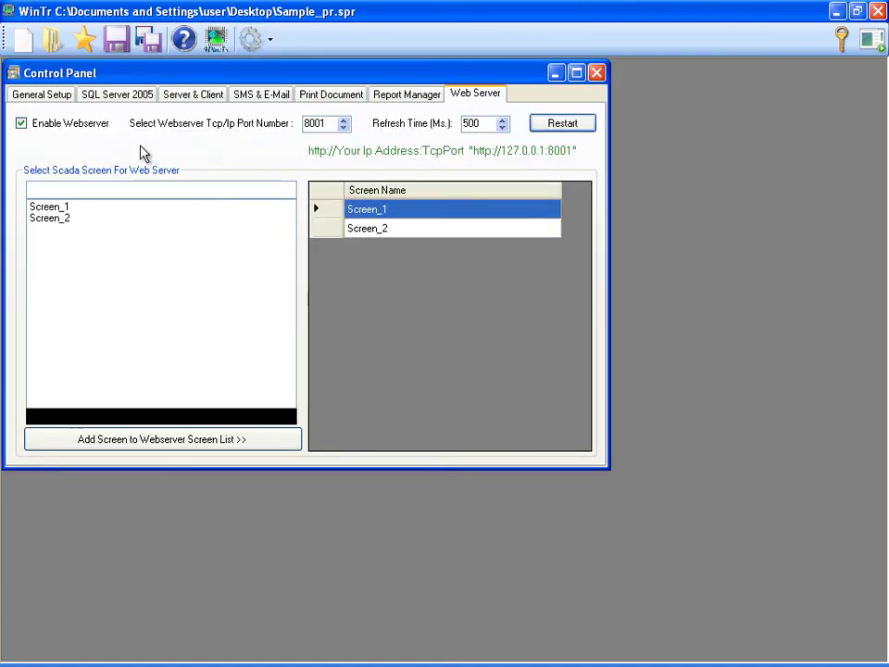
pyautogui.click(54, 97)
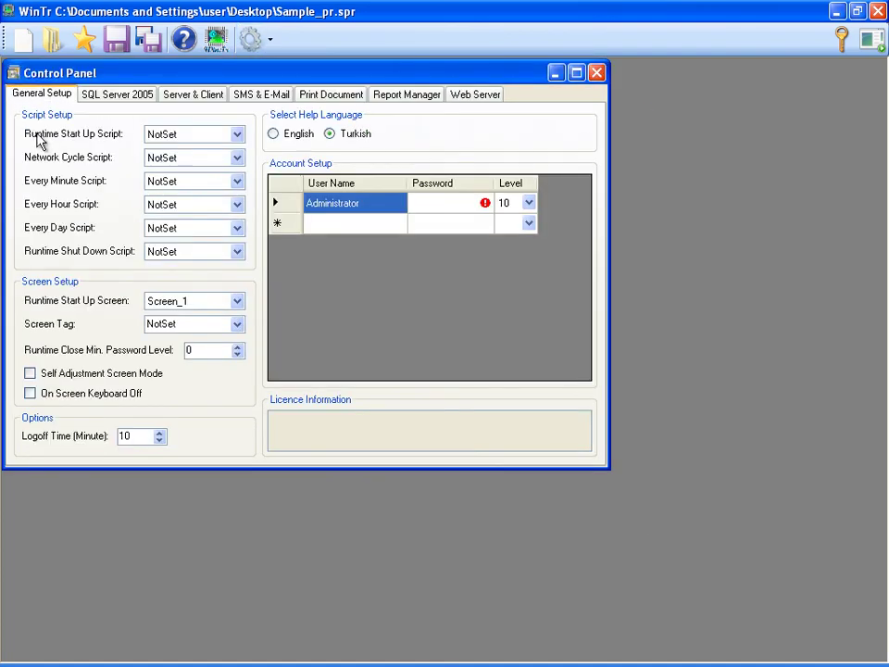
pyautogui.click(237, 135)
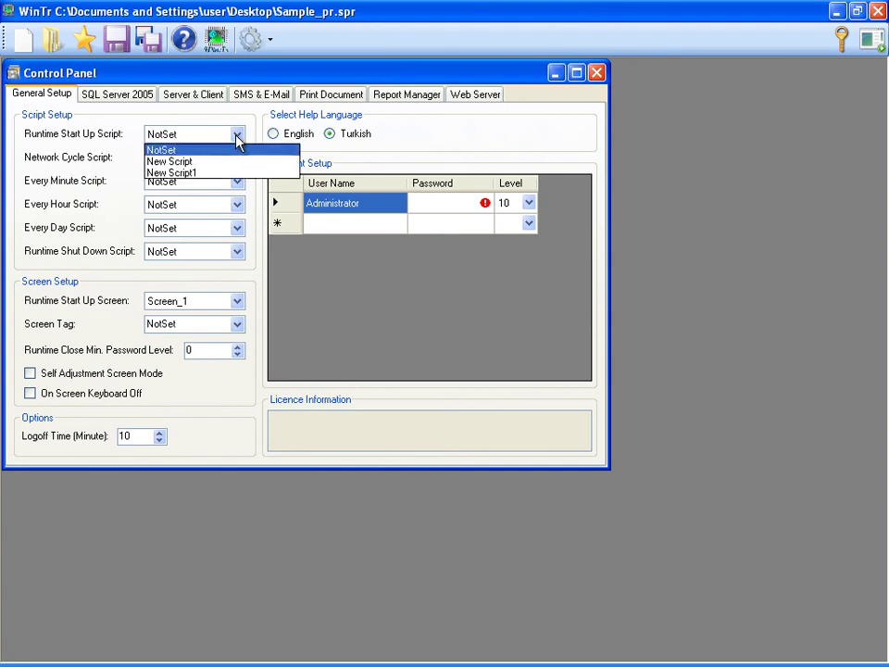
pyautogui.click(157, 173)
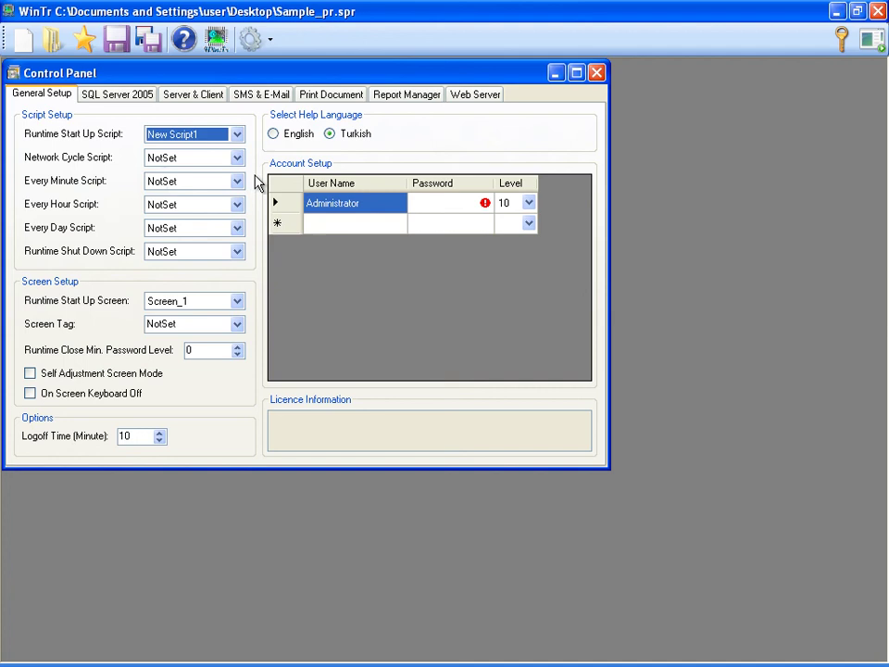
pyautogui.click(598, 73)
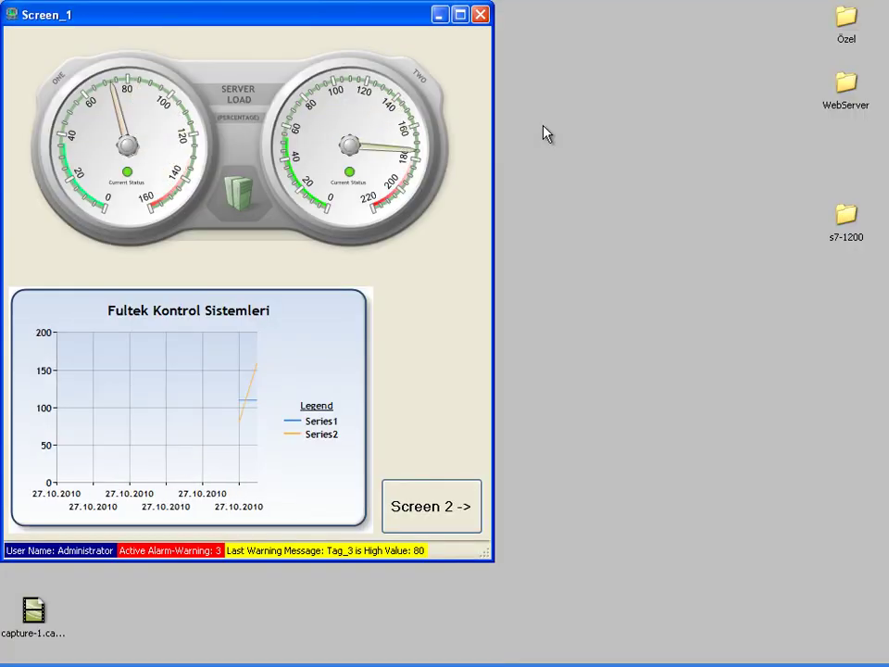
pyautogui.press('super')
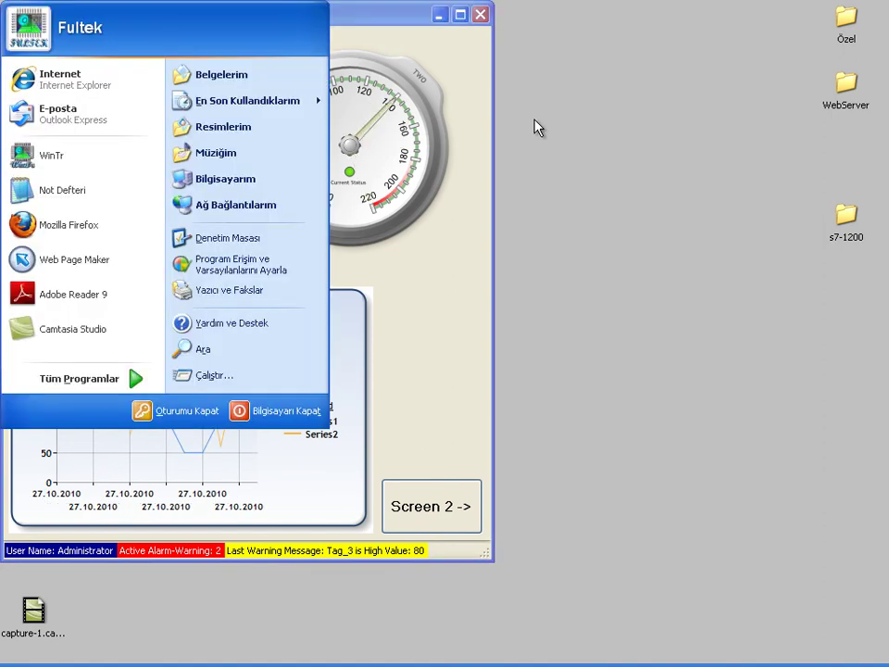
pyautogui.click(127, 80)
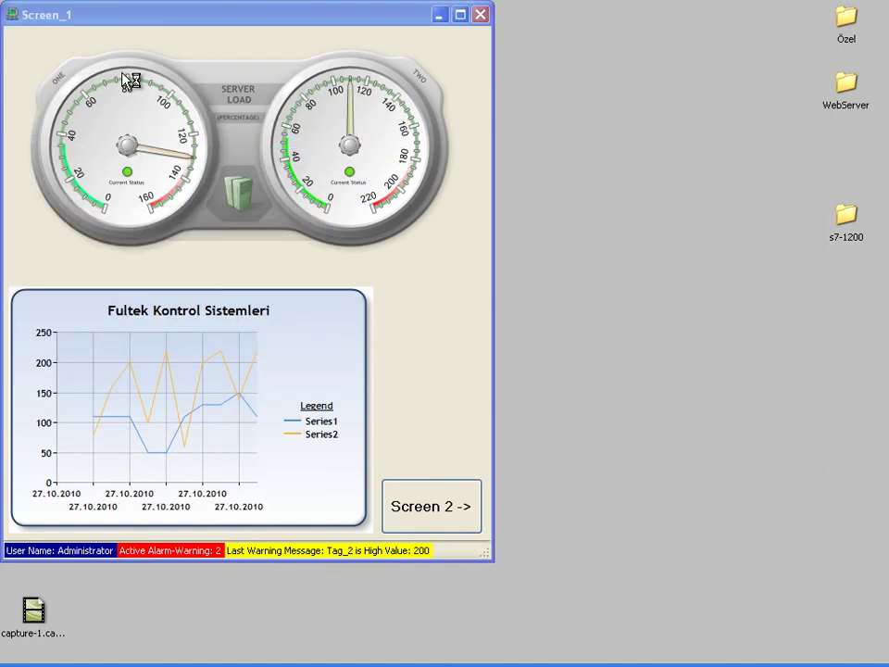
pyautogui.write('1')
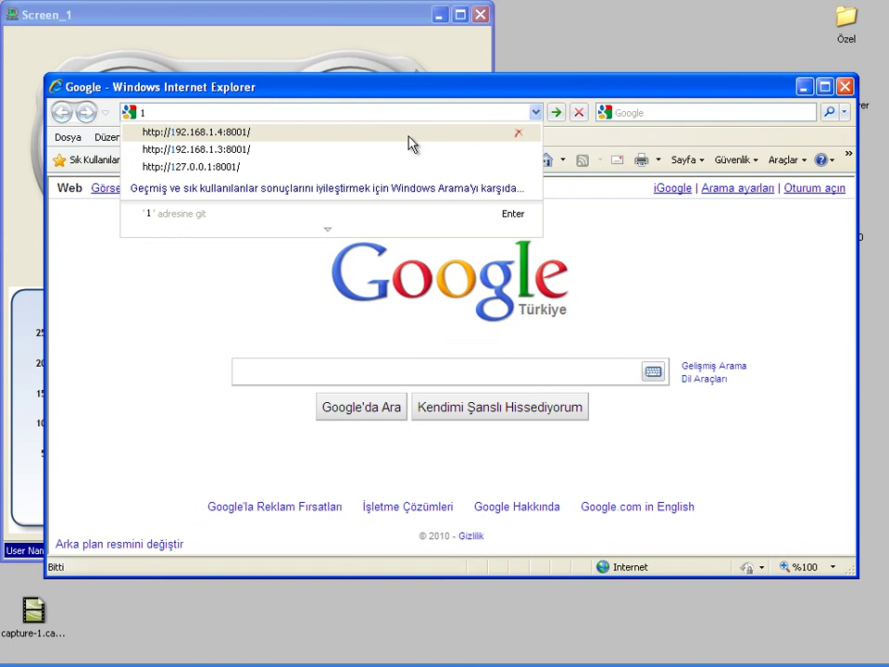
pyautogui.click(411, 144)
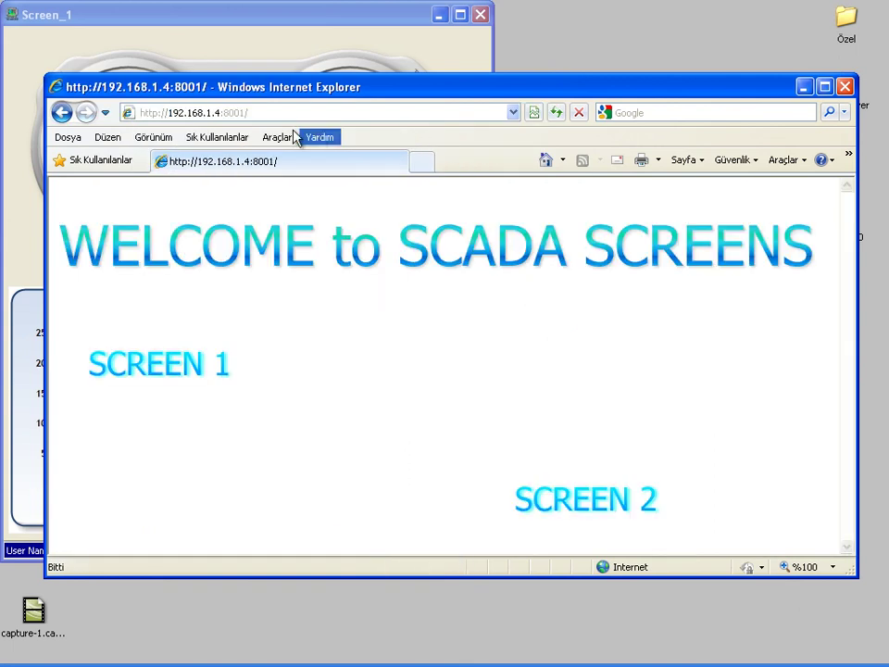
pyautogui.click(182, 366)
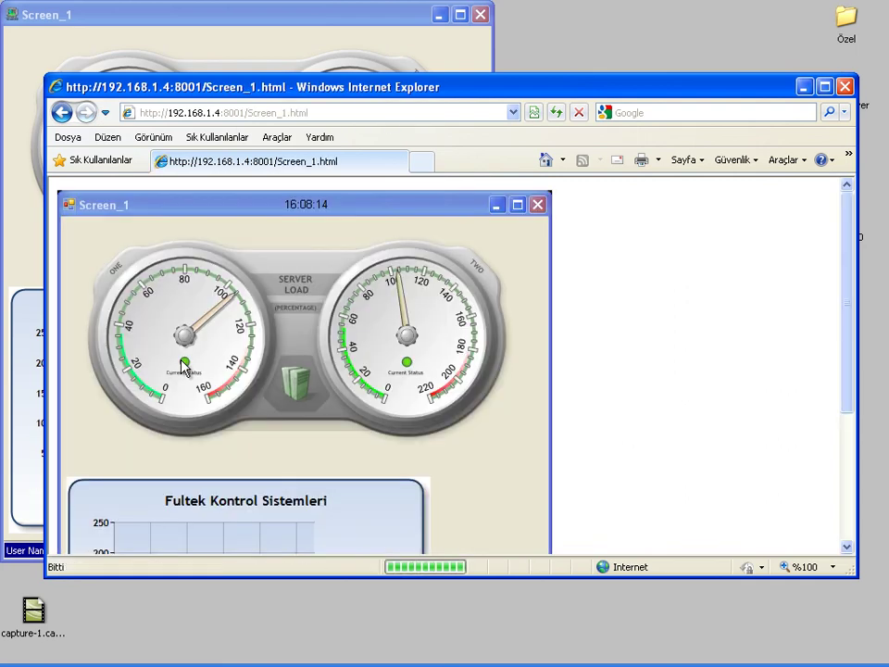
pyautogui.click(63, 114)
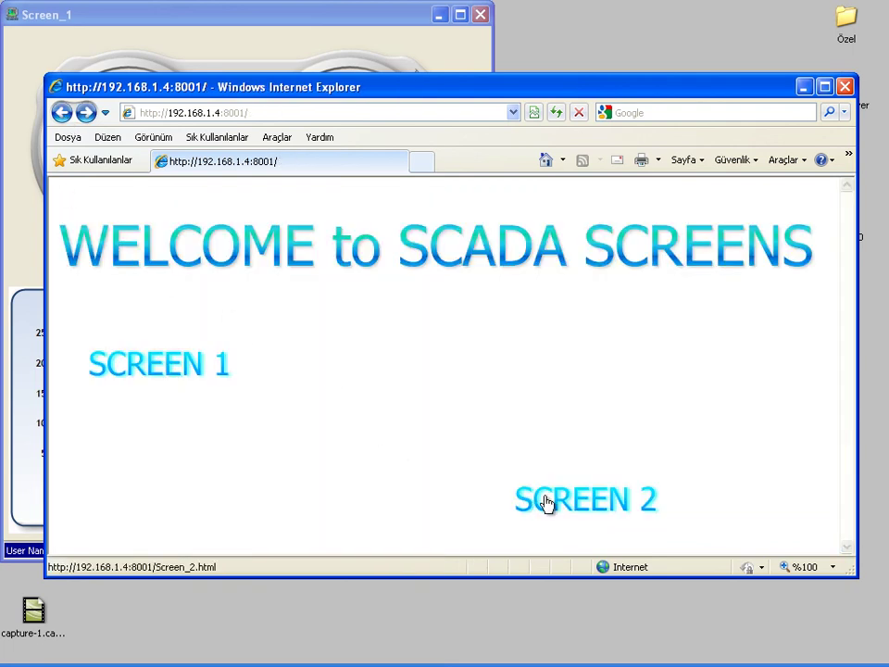